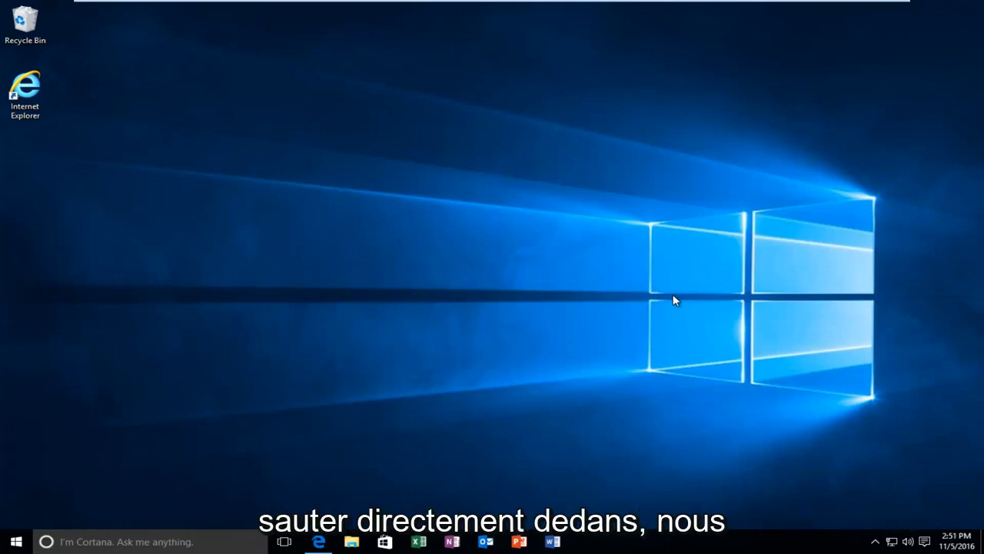
- Search the Start menu for "services" and open the Services desktop app
click(14, 545)
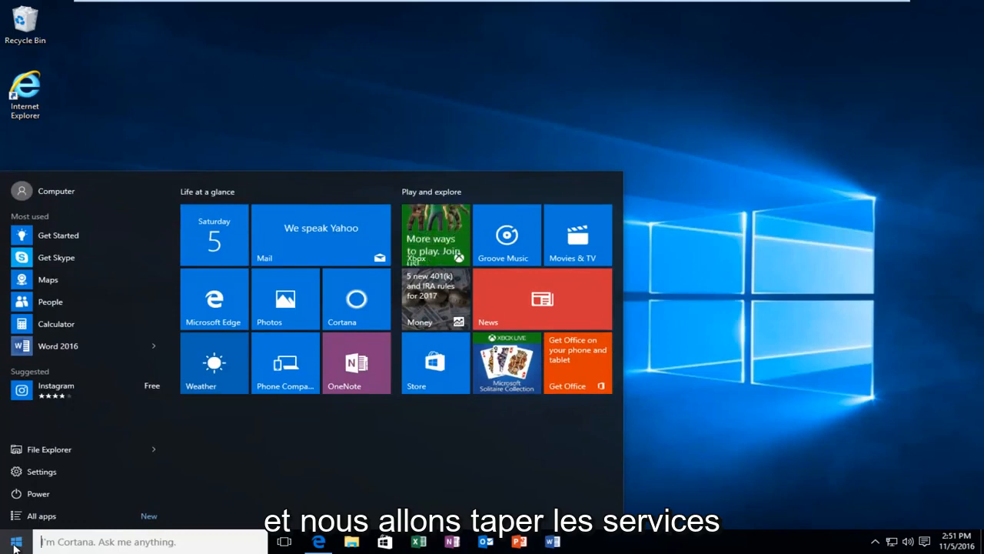
text(se)
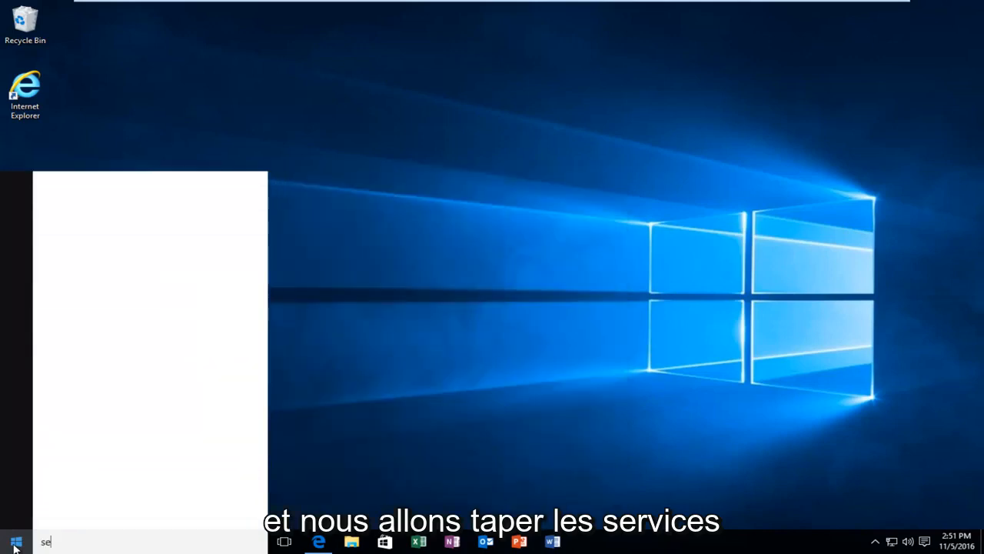
text(rvices)
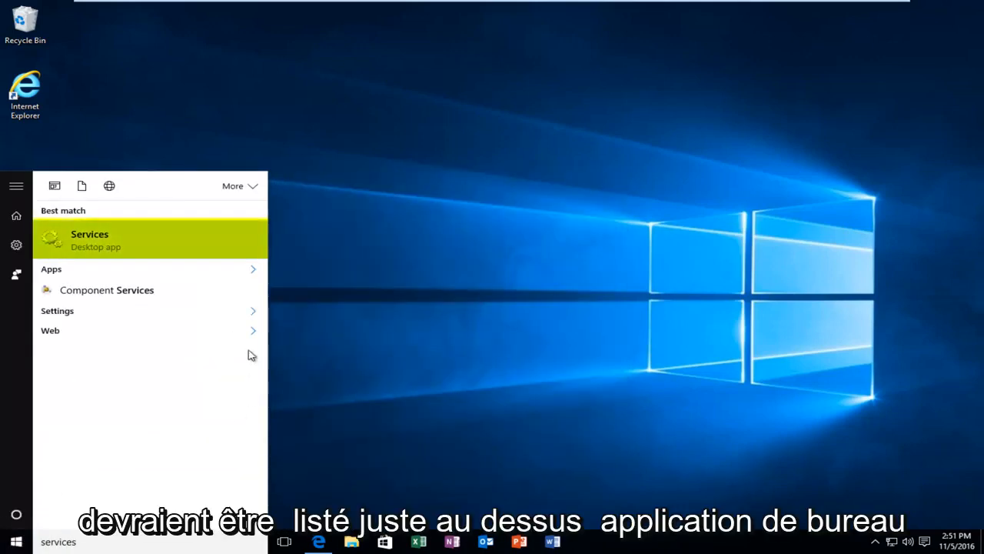
click(85, 241)
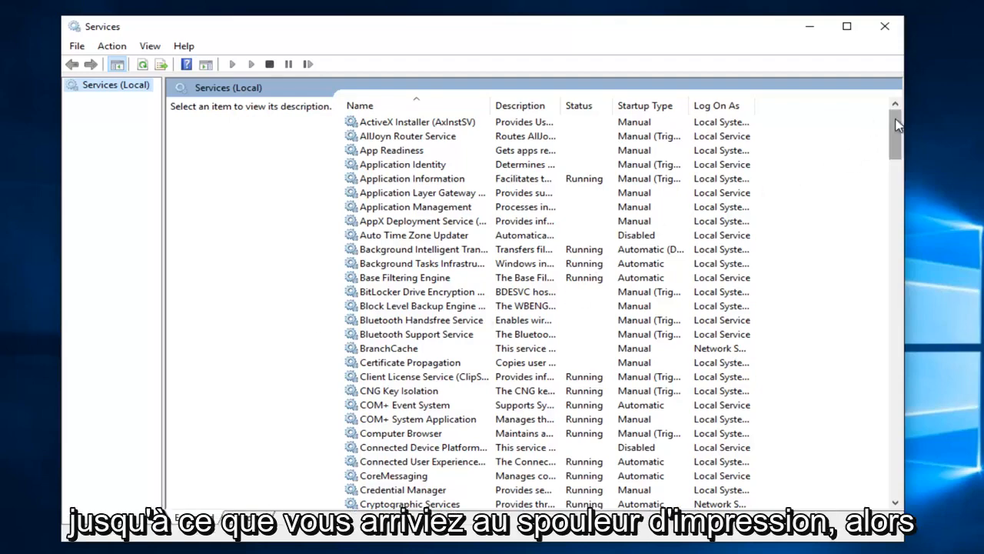
- Find the Print Spooler service in the list and open its properties
drag(896, 131, 911, 297)
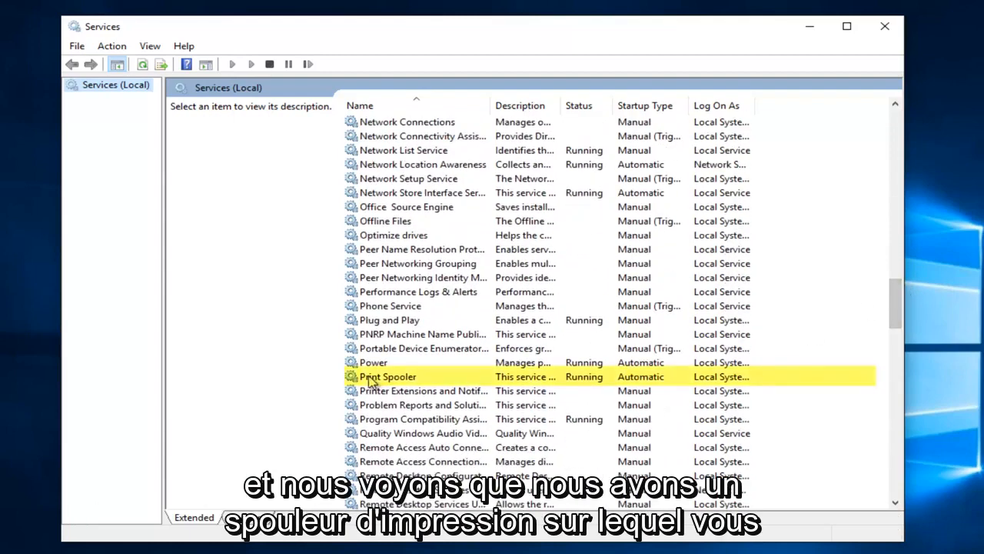
click(375, 386)
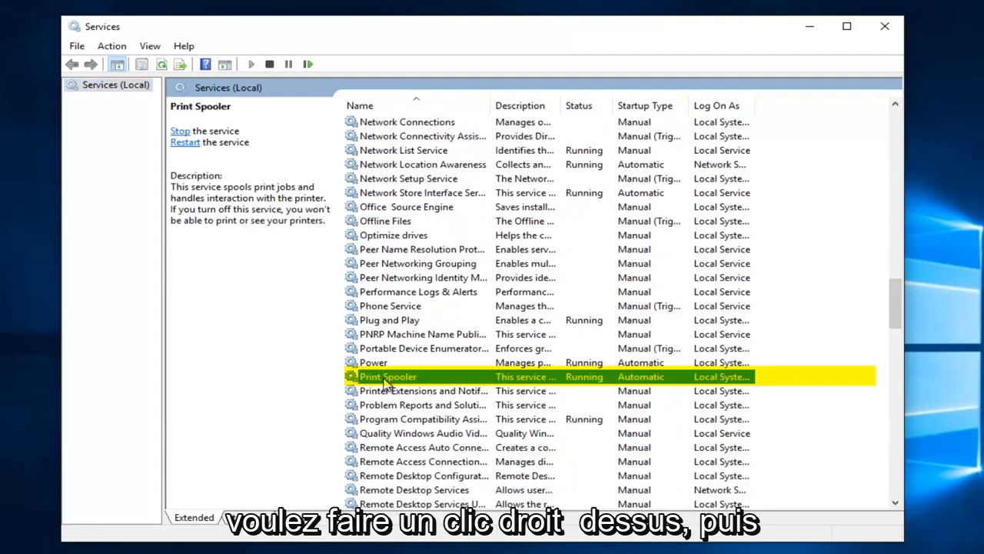
right_click(386, 384)
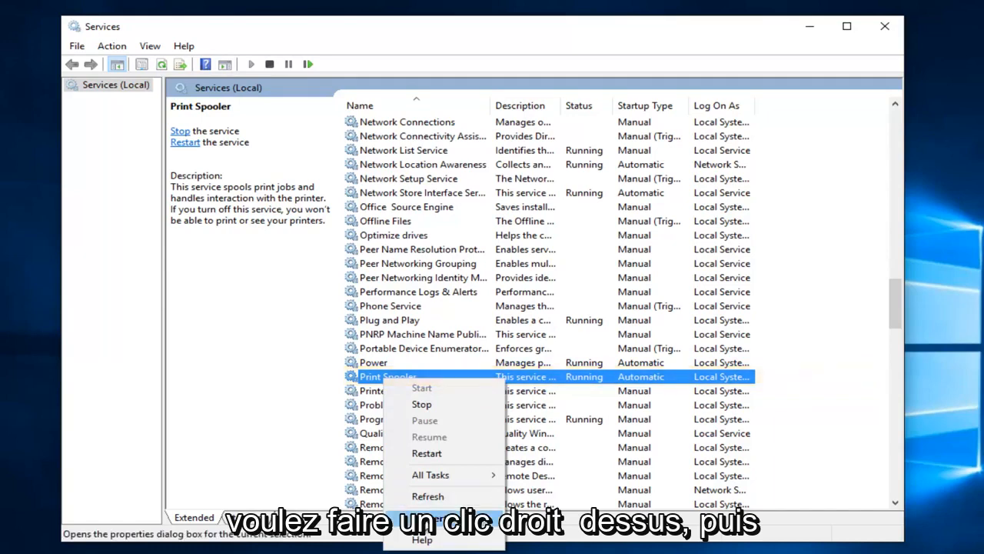
click(435, 521)
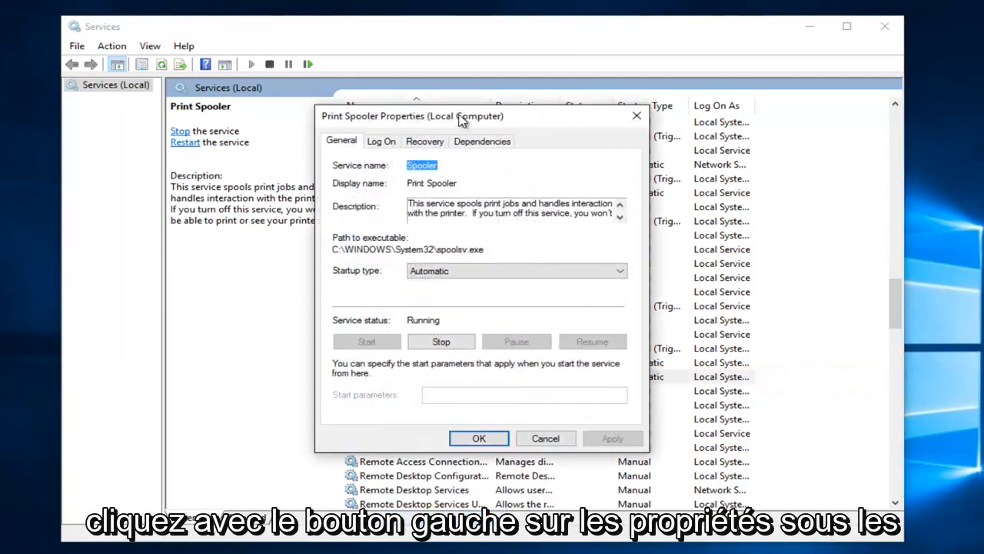
- Check the Print Spooler's dependencies, expanding Remote Procedure Call (RPC), and close the properties
drag(463, 123, 471, 124)
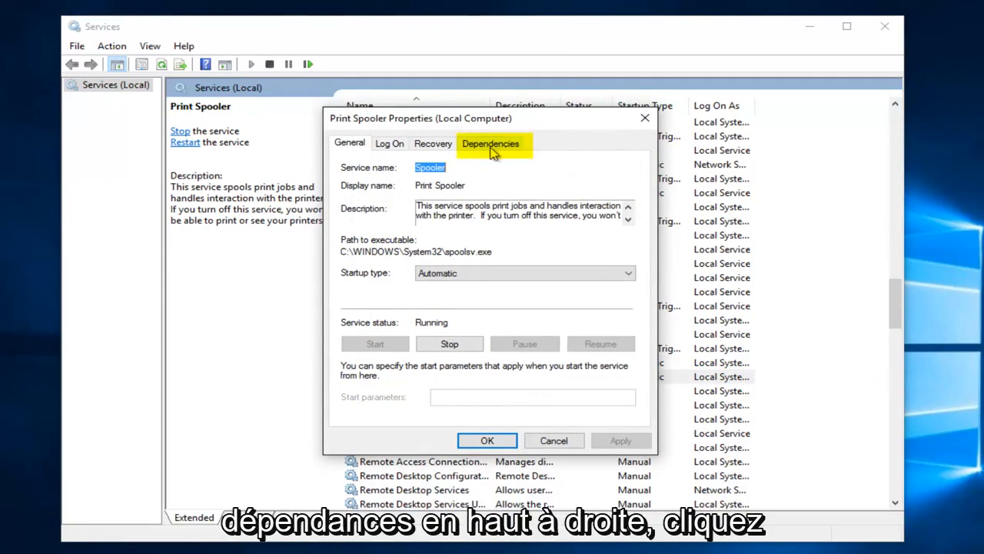
click(487, 143)
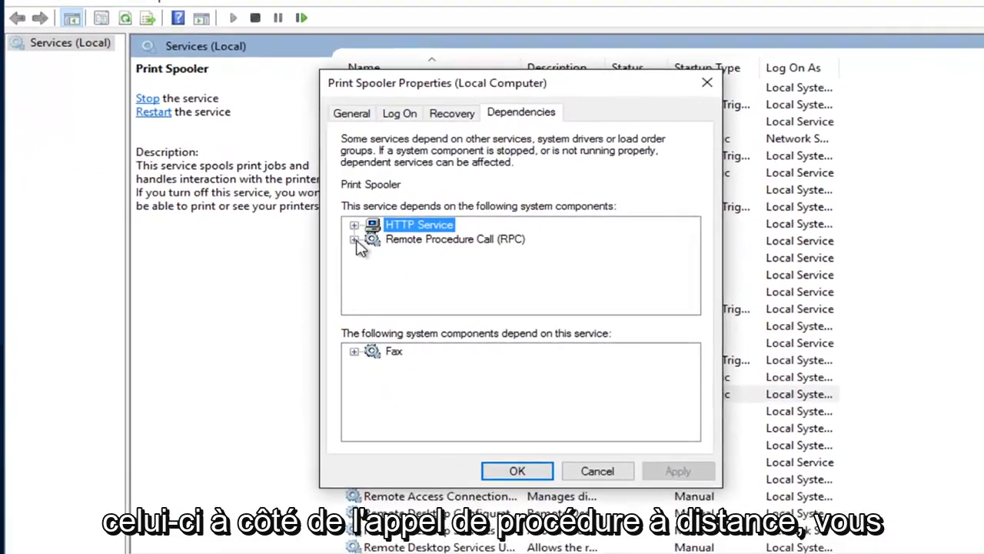
click(352, 248)
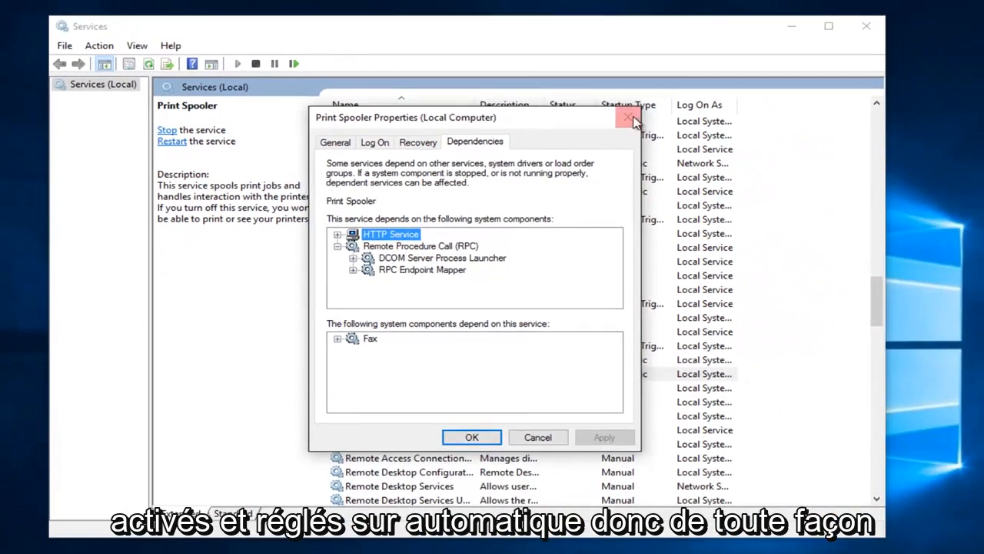
click(743, 61)
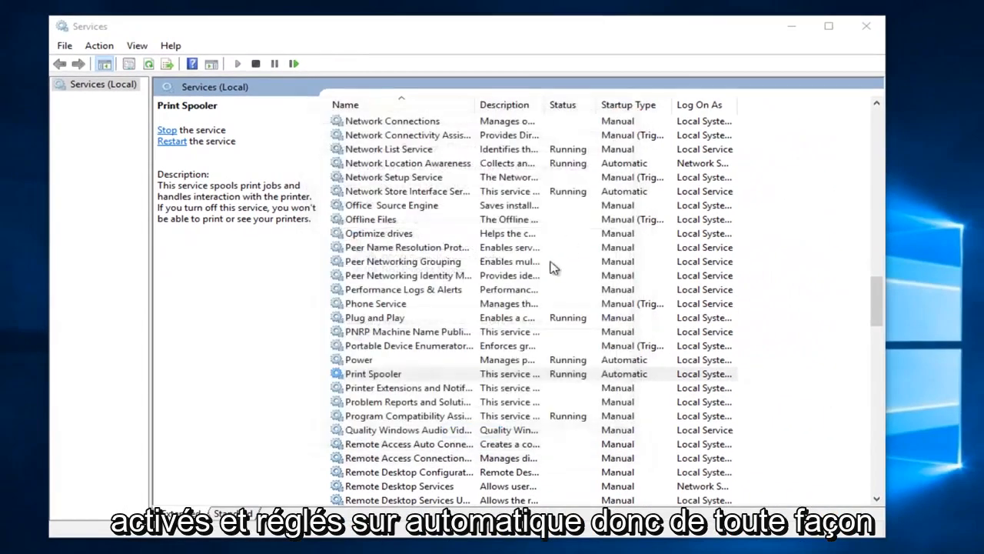
- Reopen the Print Spooler properties and stop the service
right_click(467, 376)
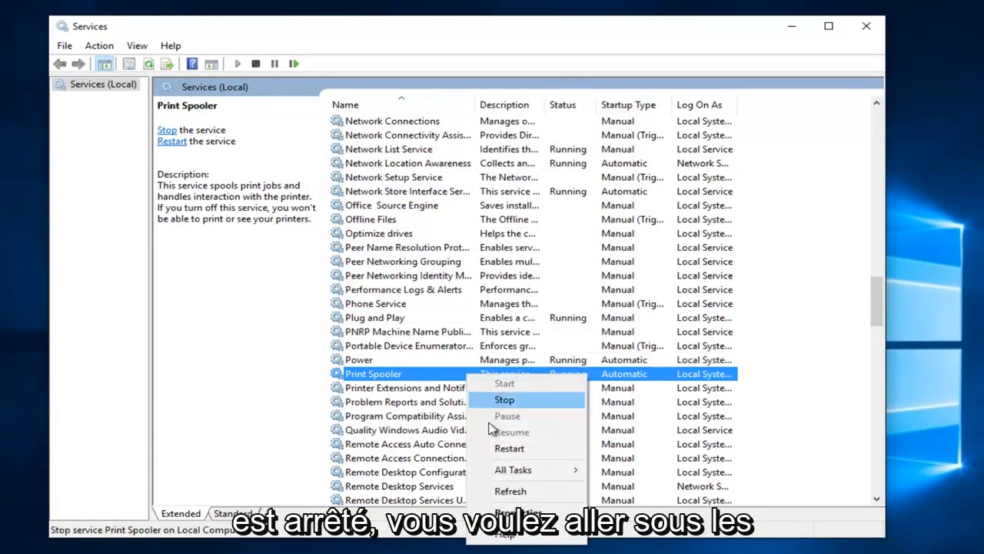
click(504, 511)
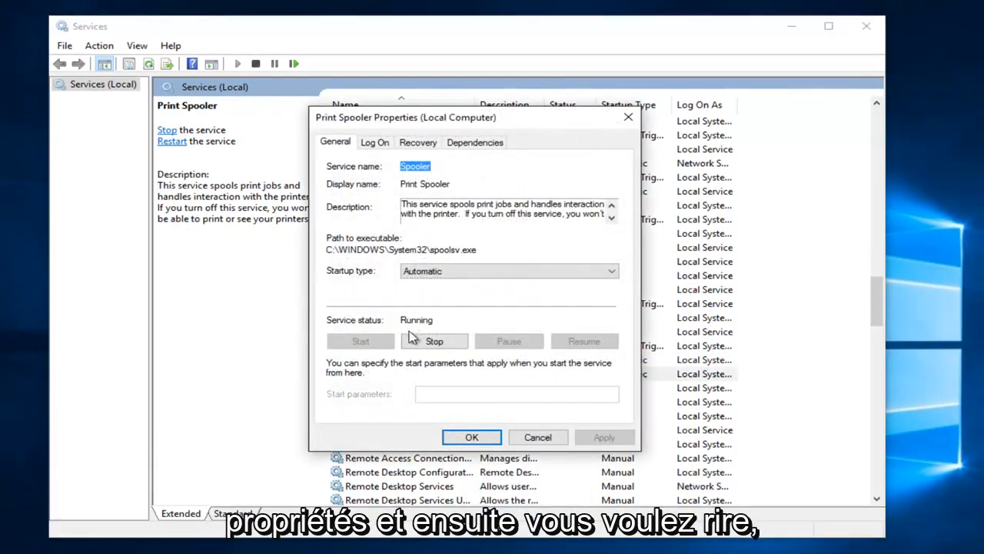
click(433, 346)
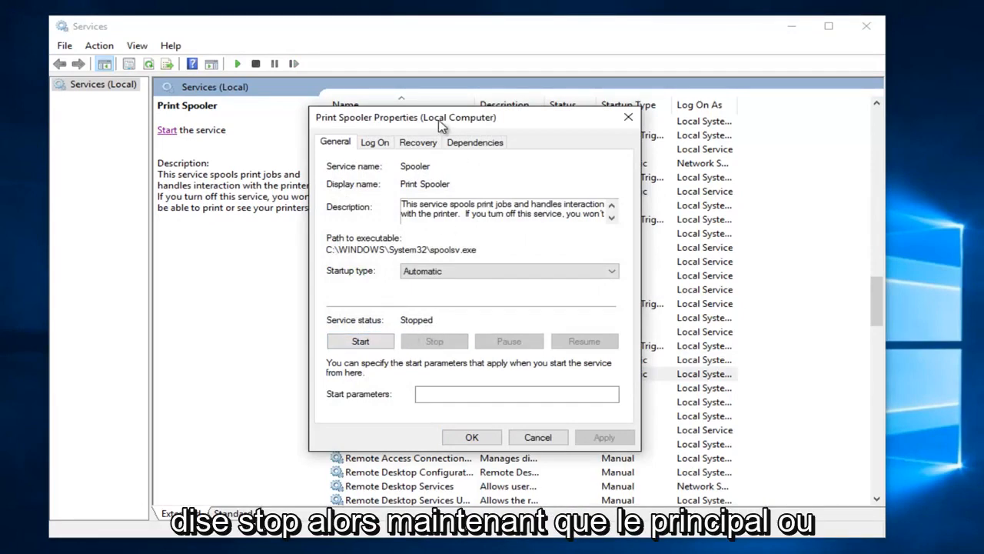
- Review which components Remote Procedure Call (RPC) relies on in the stopped Print Spooler's dependencies, then dismiss the dialog without changes
drag(440, 124, 590, 121)
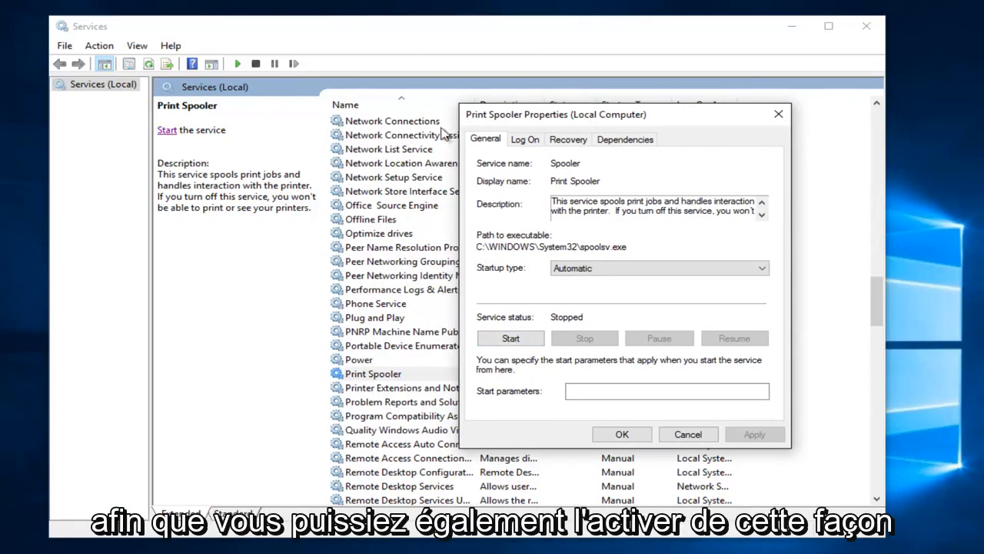
drag(559, 115, 467, 126)
click(531, 149)
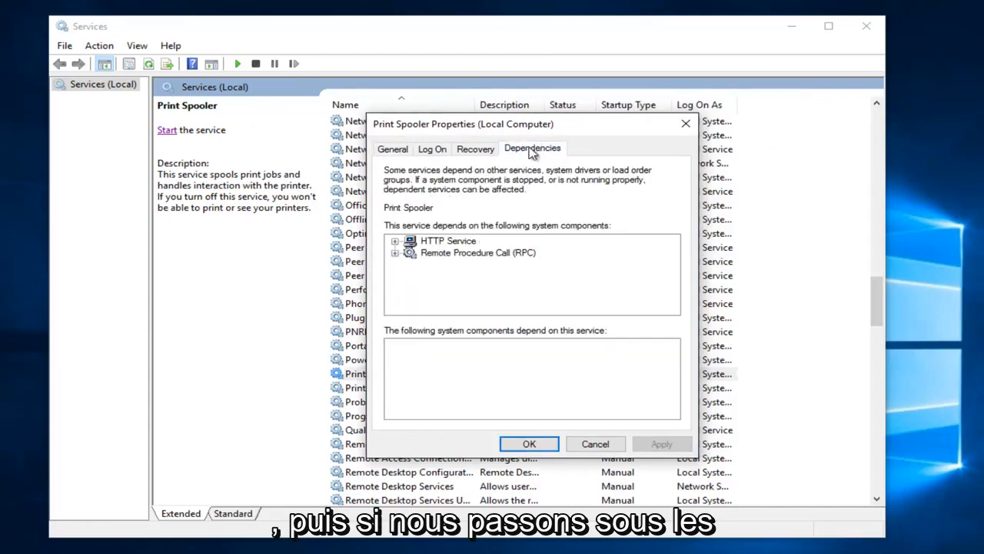
click(394, 253)
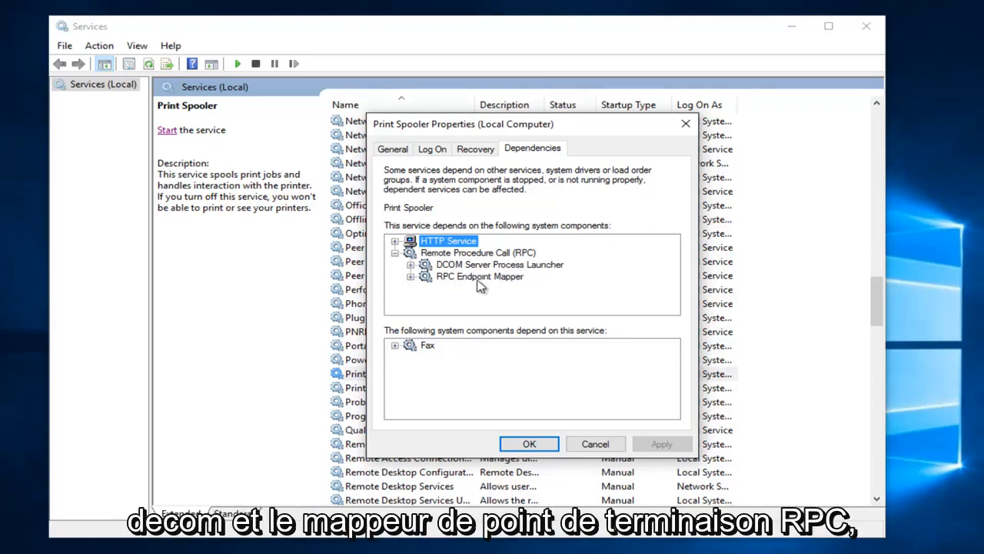
click(597, 445)
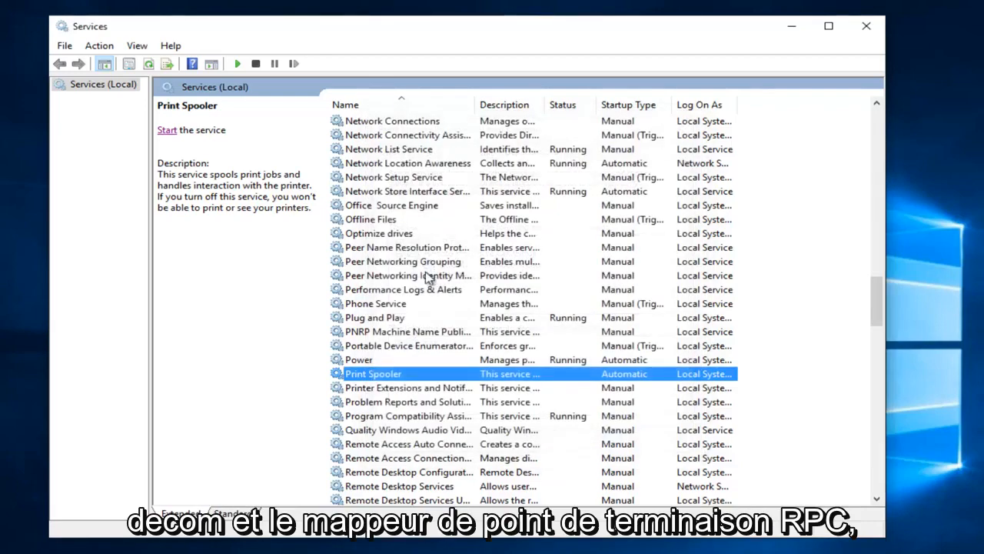
- Select the DCOM Server Process Launcher service and widen the Name column to fit its full name
scroll(427, 279, up, 5)
scroll(427, 278, up, 15)
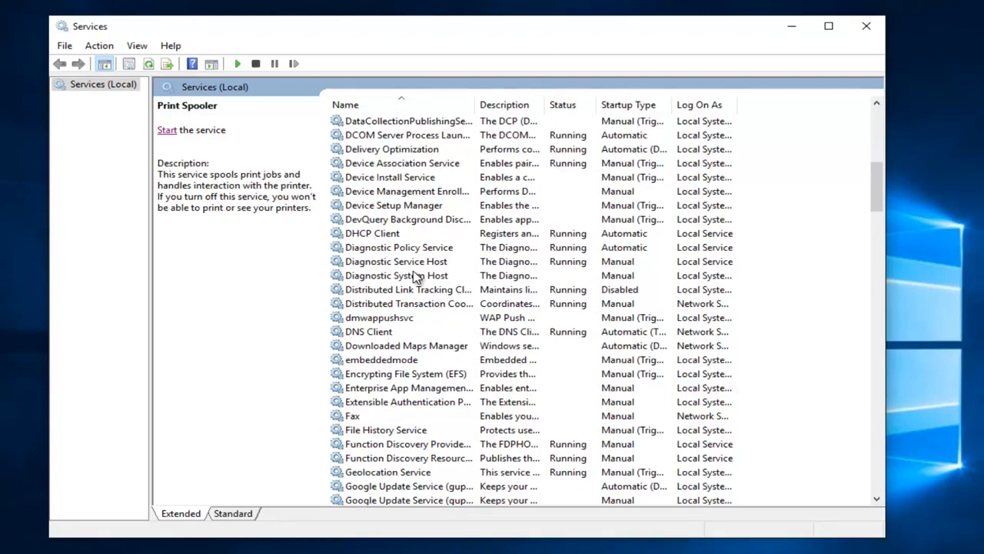
scroll(415, 277, up, 2)
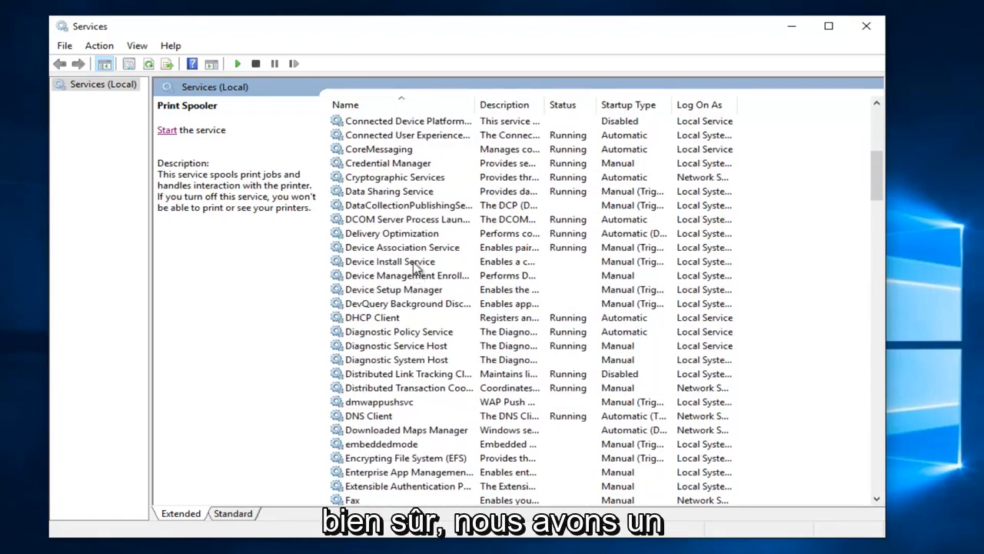
click(374, 220)
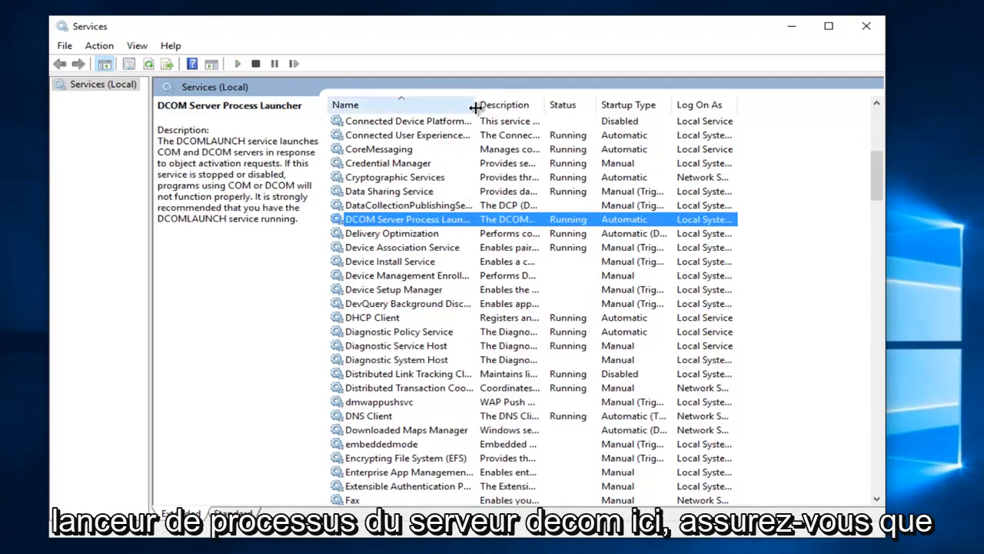
drag(476, 103, 547, 103)
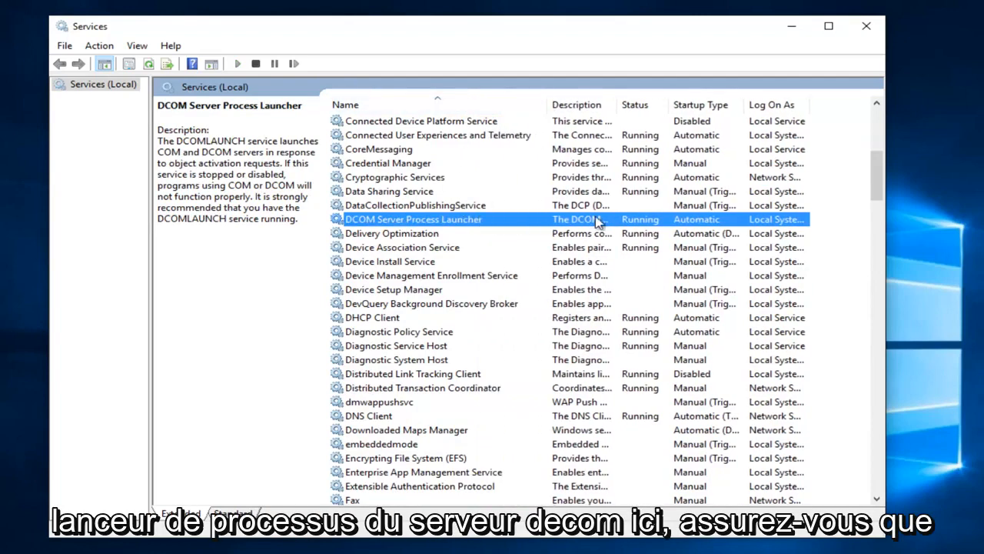
- Check the startup type and status in the DCOM Server Process Launcher properties, then close them
right_click(408, 222)
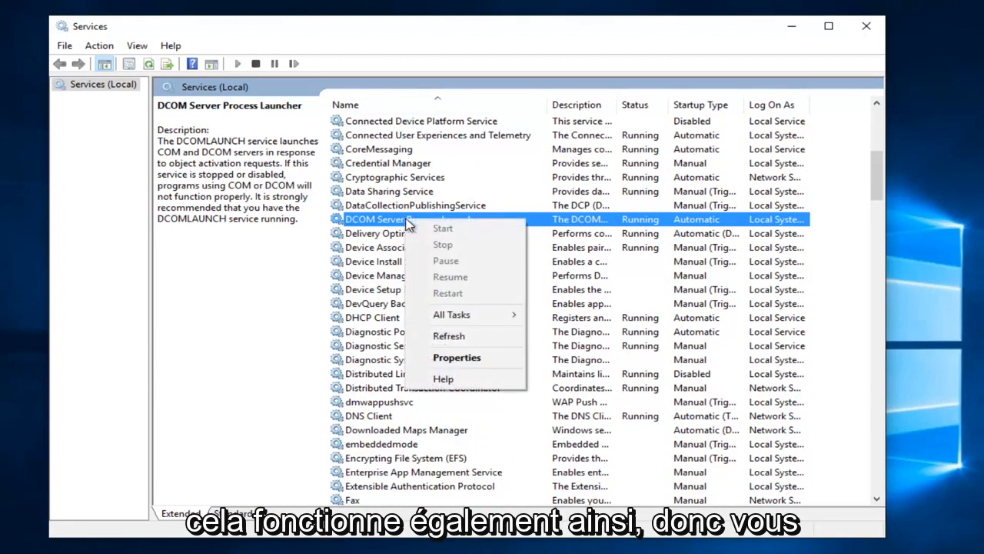
click(442, 357)
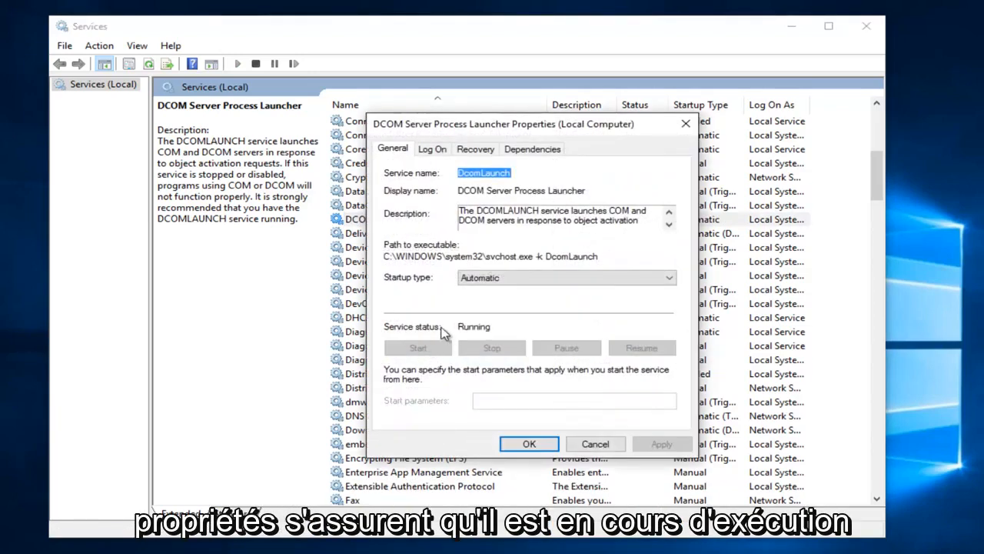
click(685, 123)
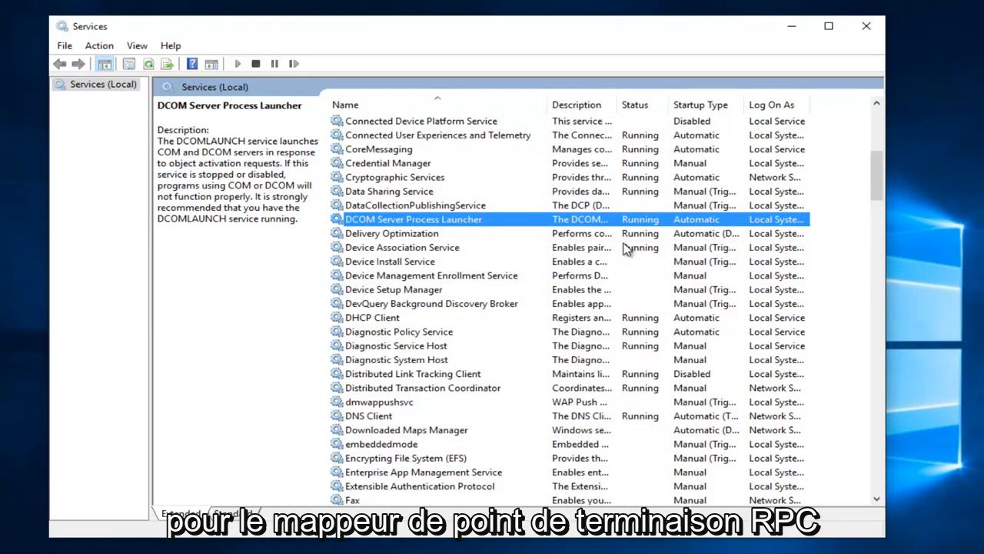
- Check the startup type and status in the RPC Endpoint Mapper properties, then close them and the Services window
scroll(495, 323, down, 9)
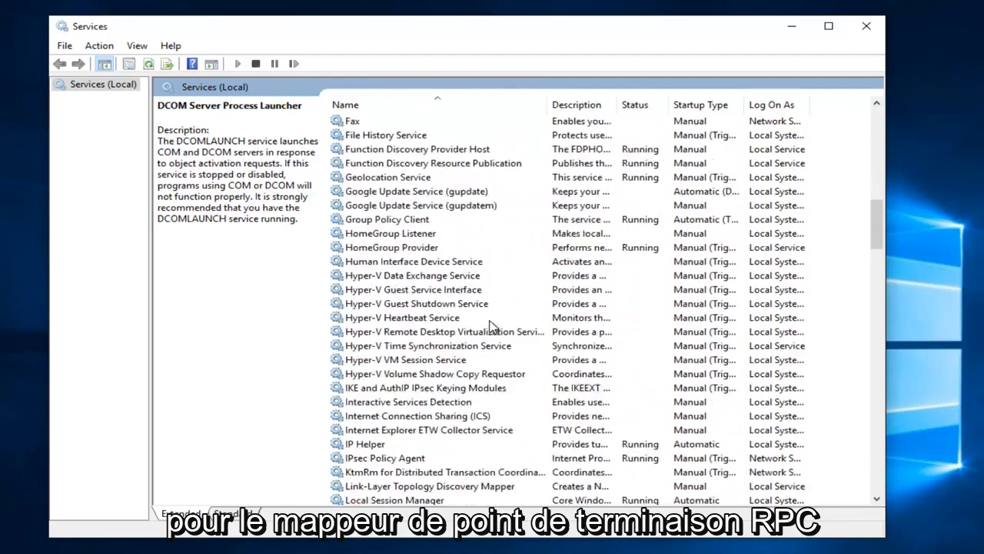
scroll(492, 327, down, 16)
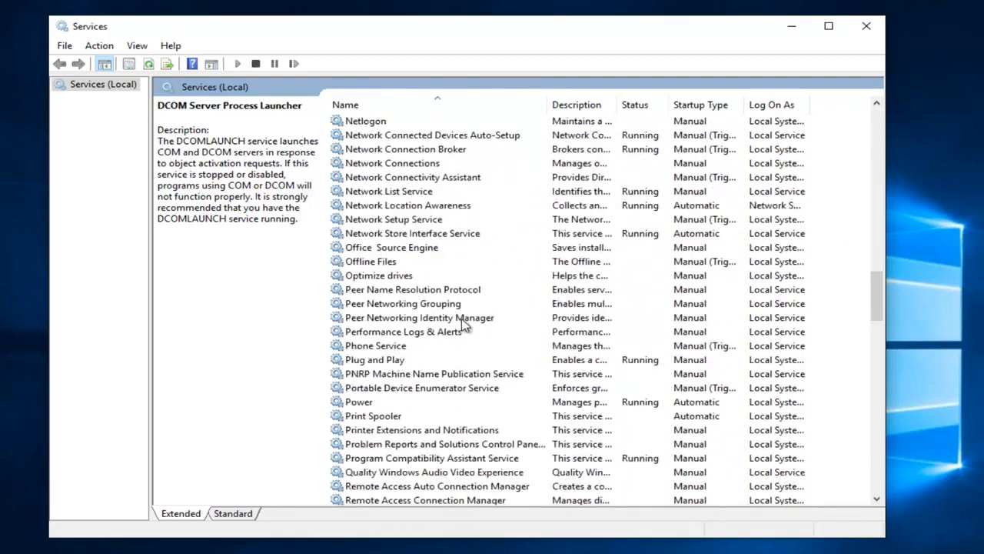
scroll(423, 350, down, 4)
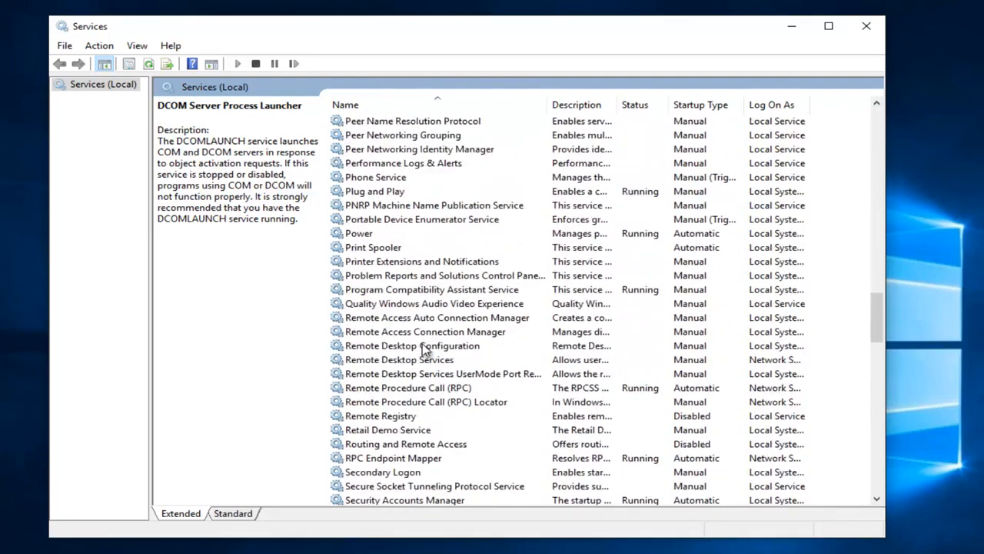
click(369, 458)
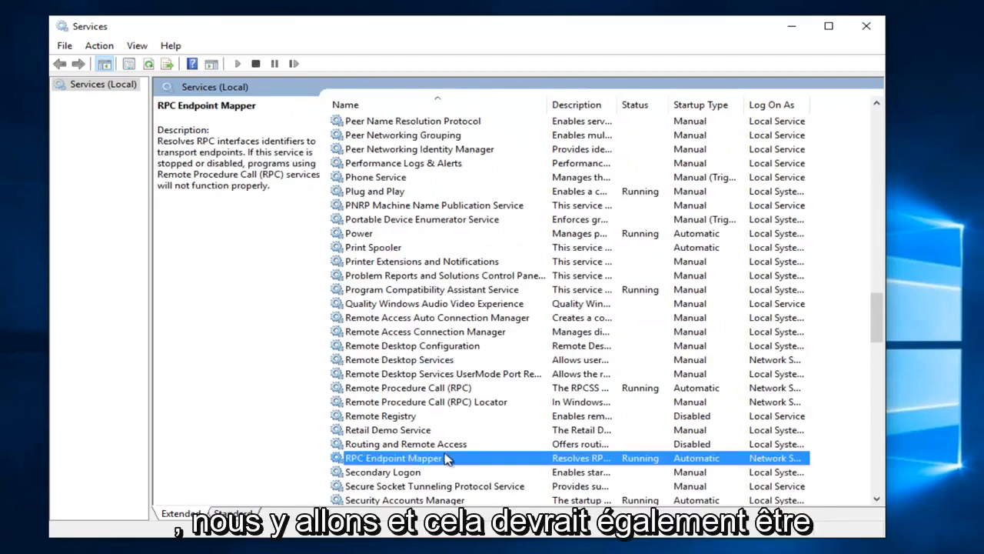
right_click(440, 459)
click(473, 423)
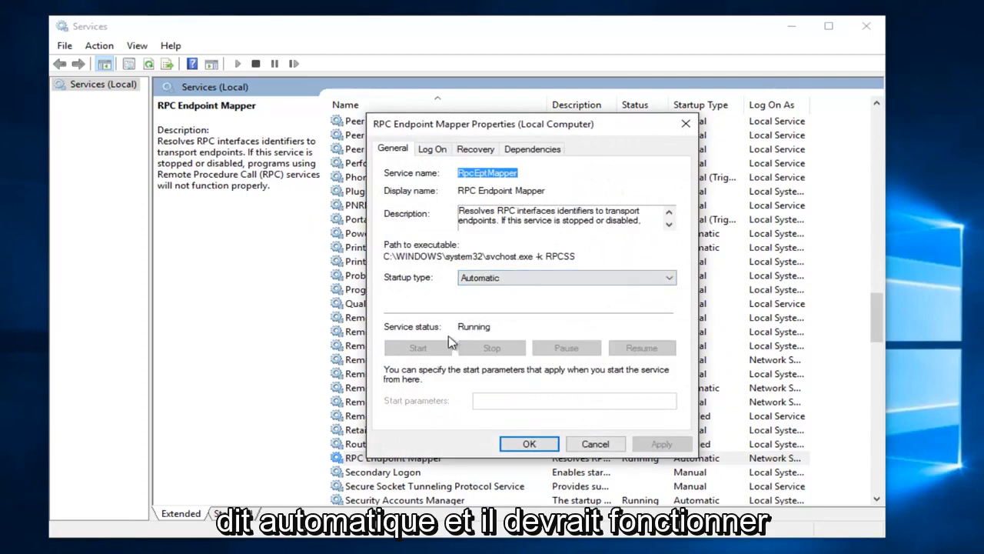
click(597, 444)
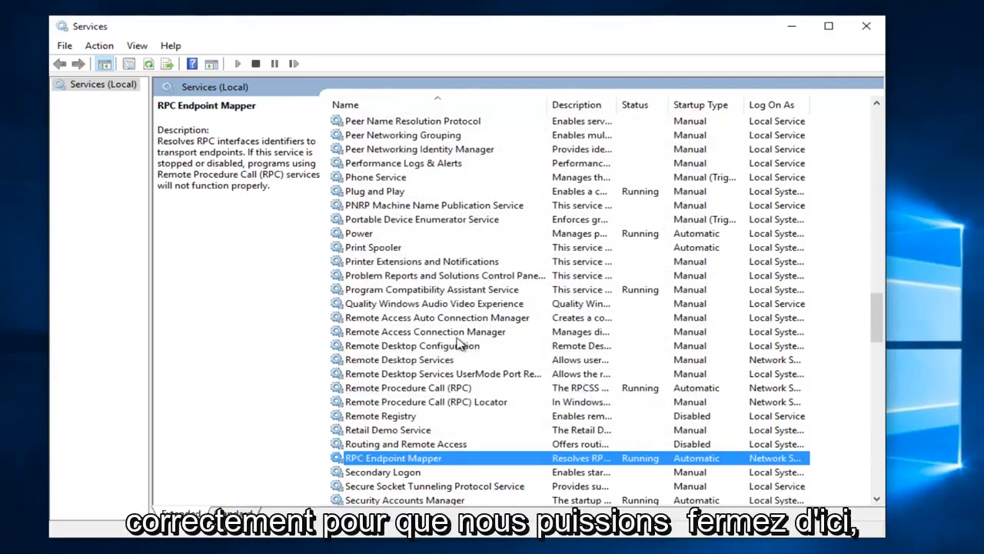
click(861, 33)
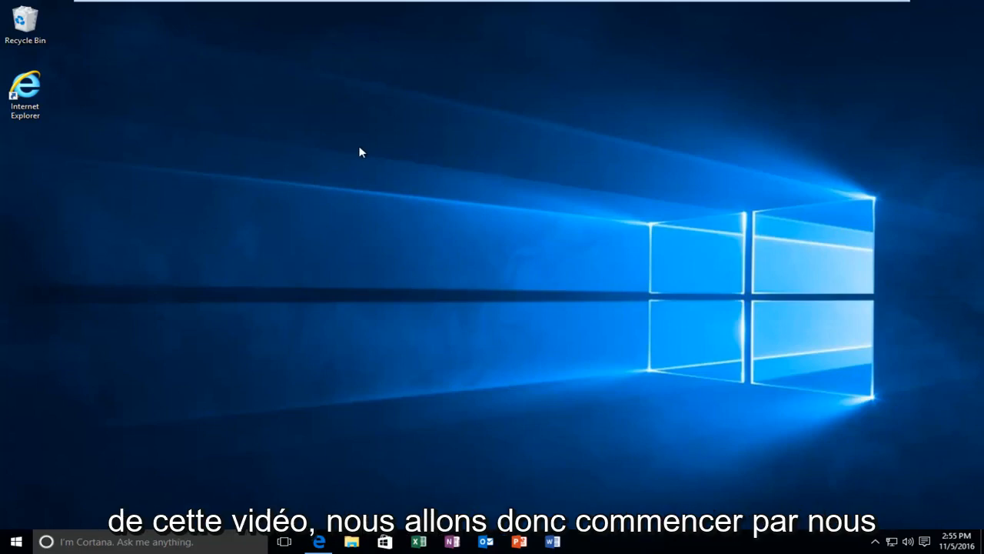
- Search for system, open the System control panel page and maximize its window
click(16, 541)
click(15, 541)
key(super)
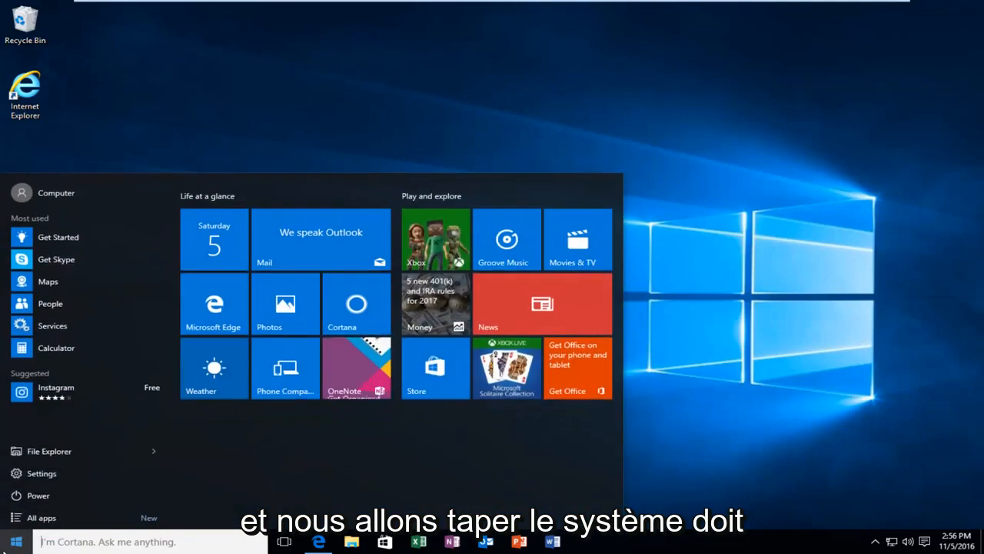
text(system)
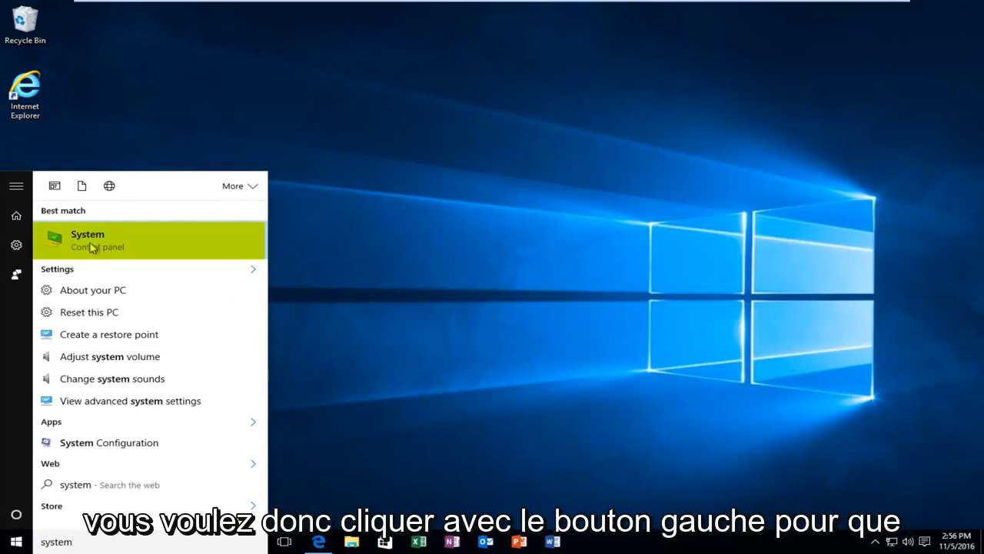
click(93, 246)
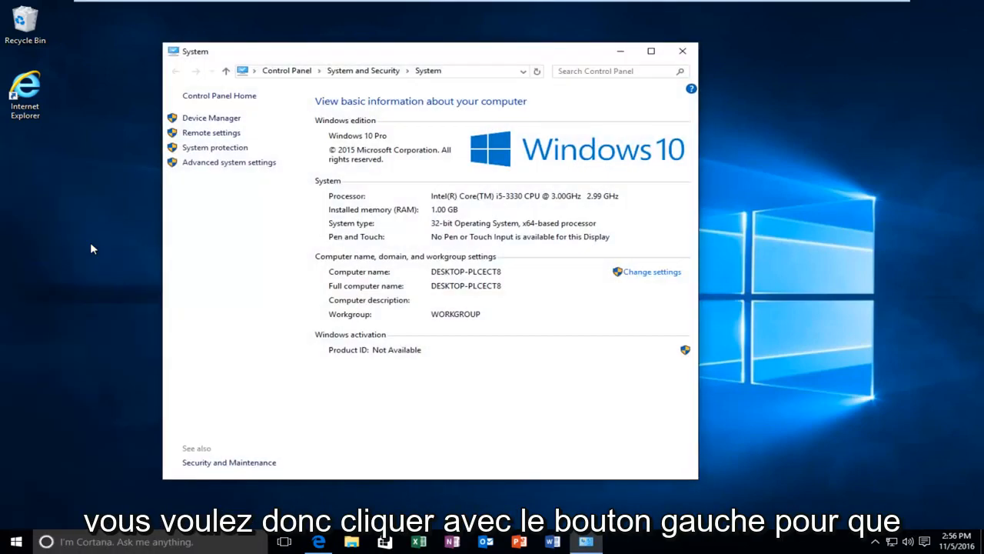
click(652, 51)
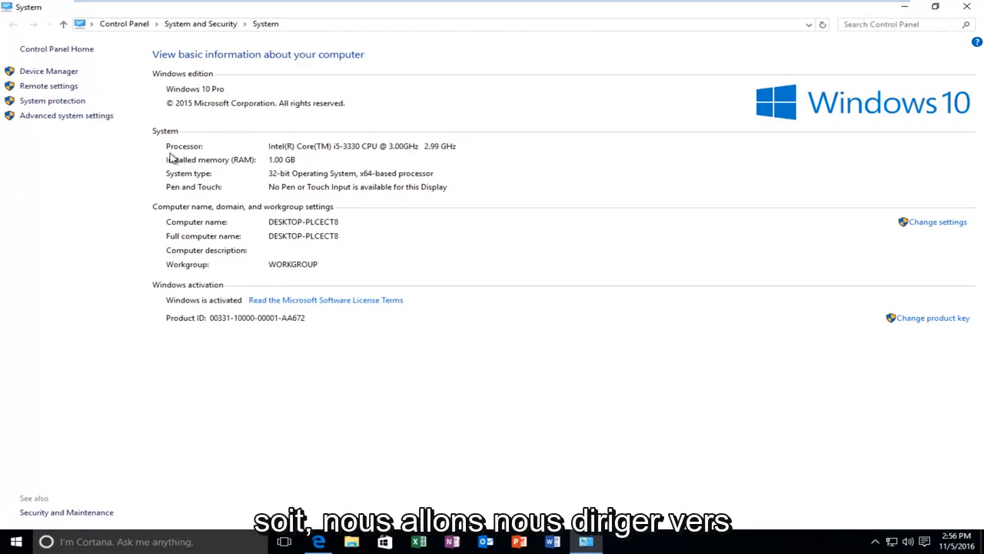
- Open the advanced system settings, glance at the Hardware and Computer Name settings, and return to the Advanced settings
click(66, 117)
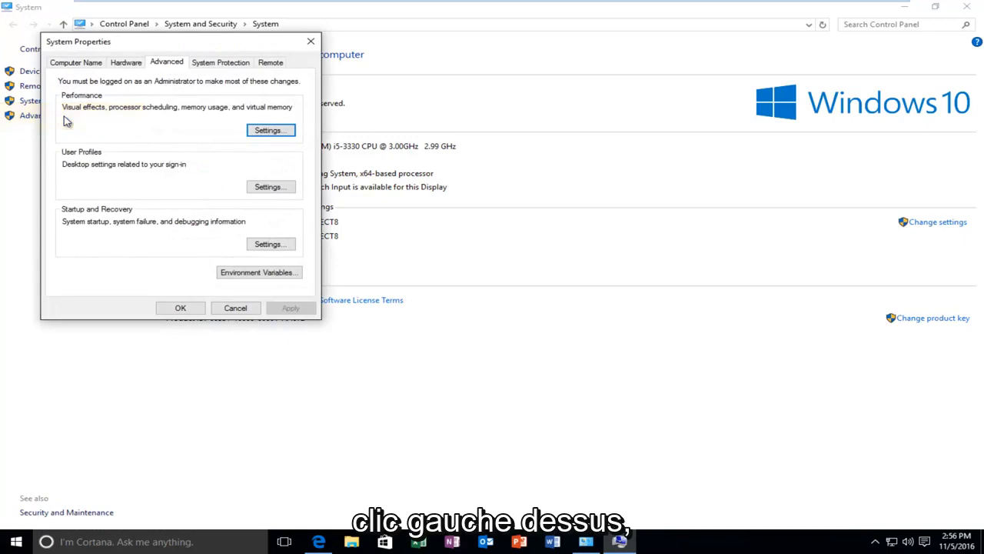
drag(112, 41, 392, 148)
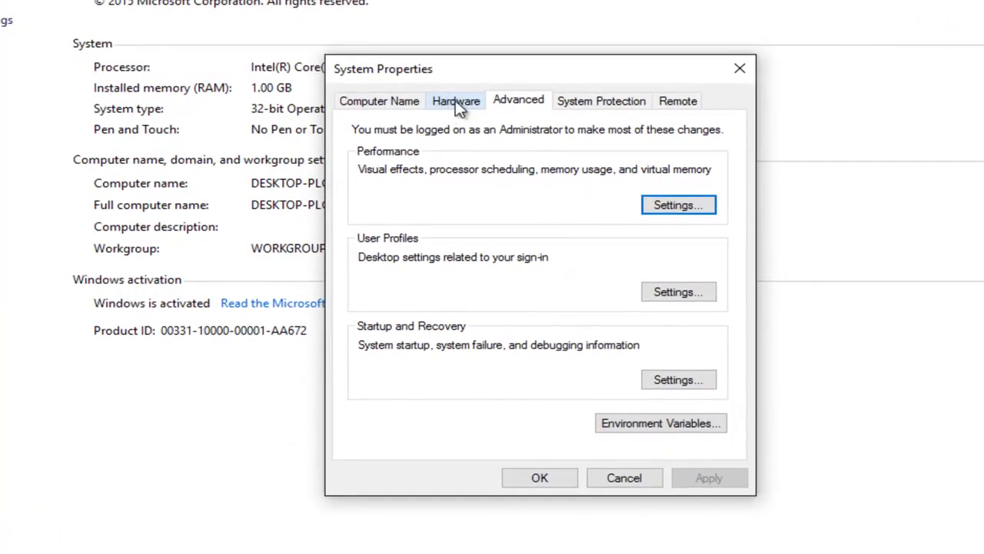
click(457, 103)
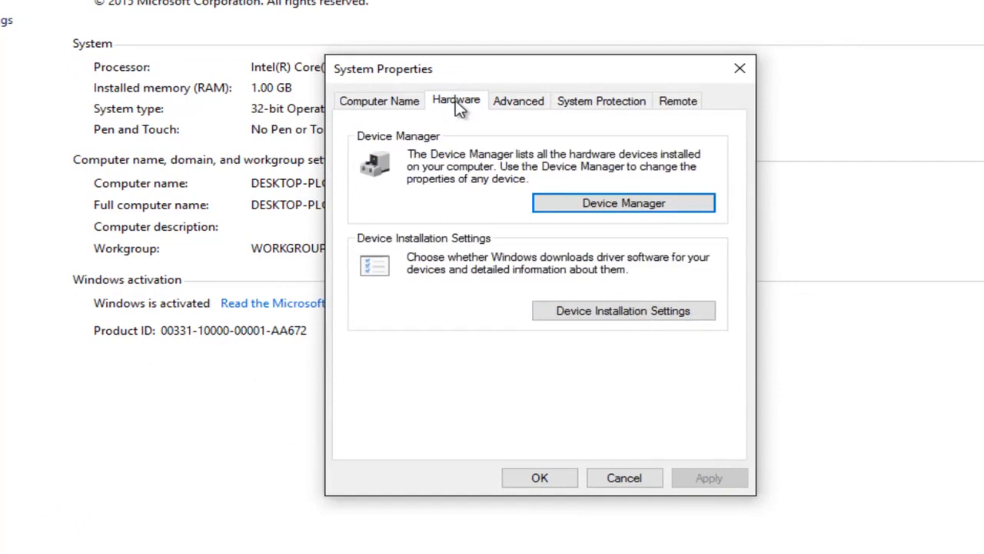
click(402, 103)
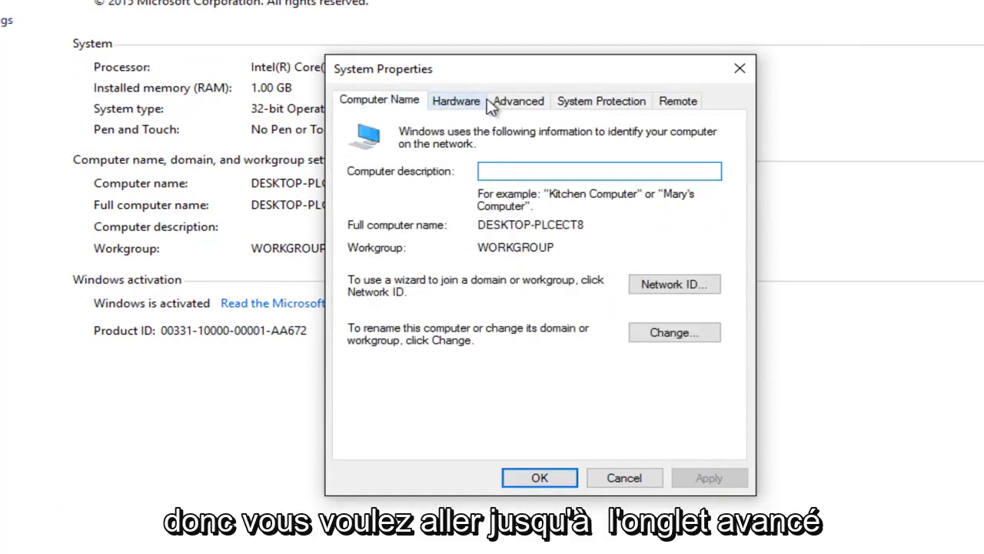
click(518, 103)
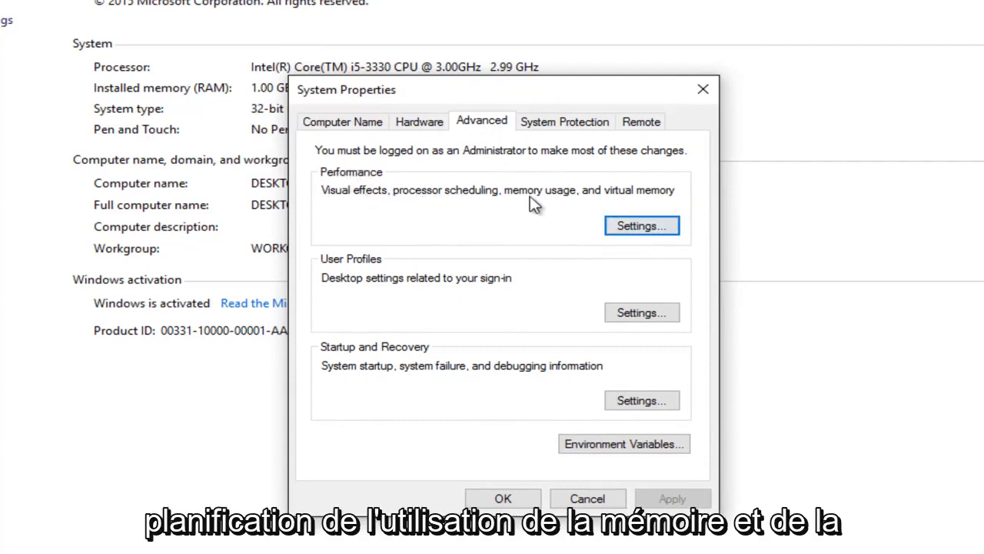
- In the performance options, set Data Execution Prevention to turn on DEP for all programs and services except those selected
click(641, 229)
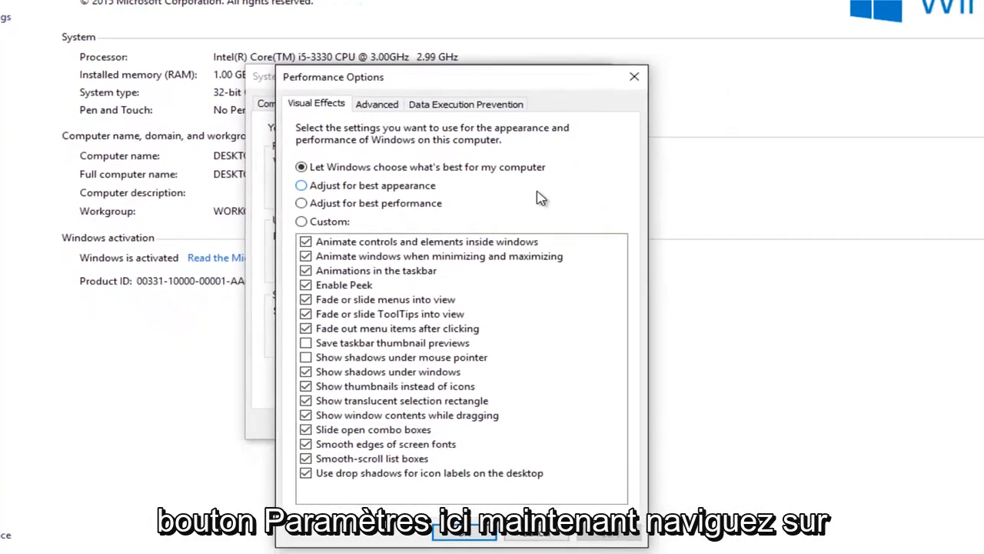
drag(419, 87, 426, 32)
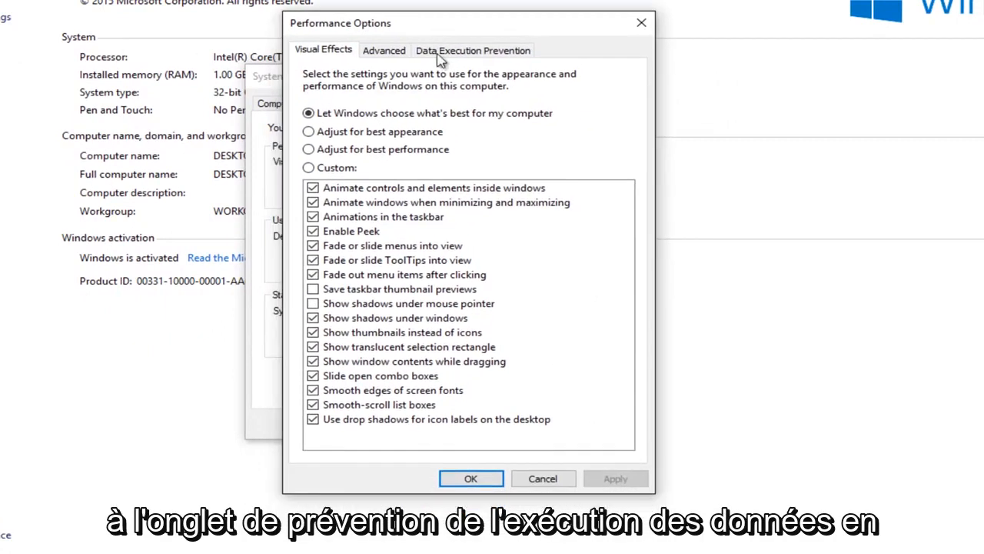
click(484, 54)
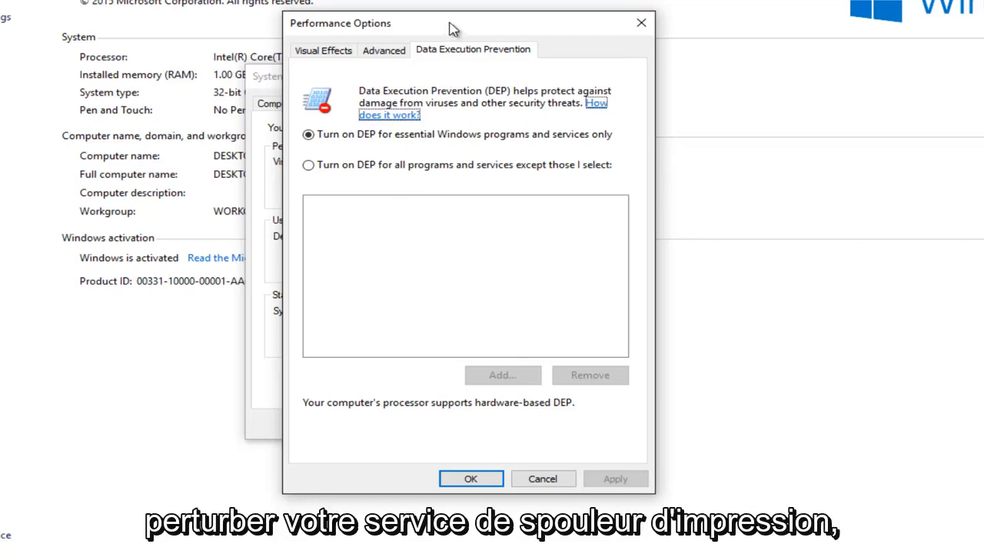
drag(448, 25, 445, 12)
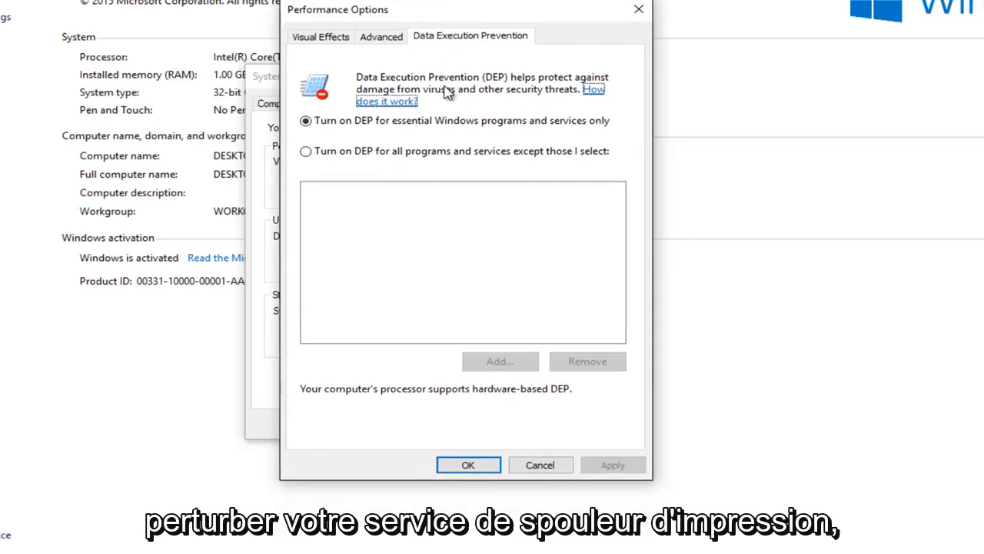
click(306, 152)
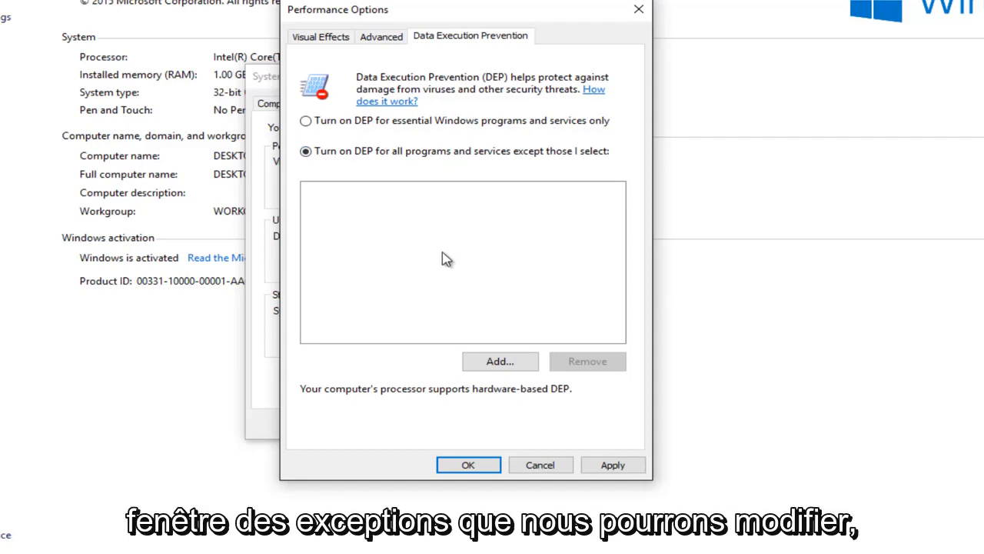
- Try to add the spoolsv executable from the System32 folder to the DEP exceptions
click(496, 364)
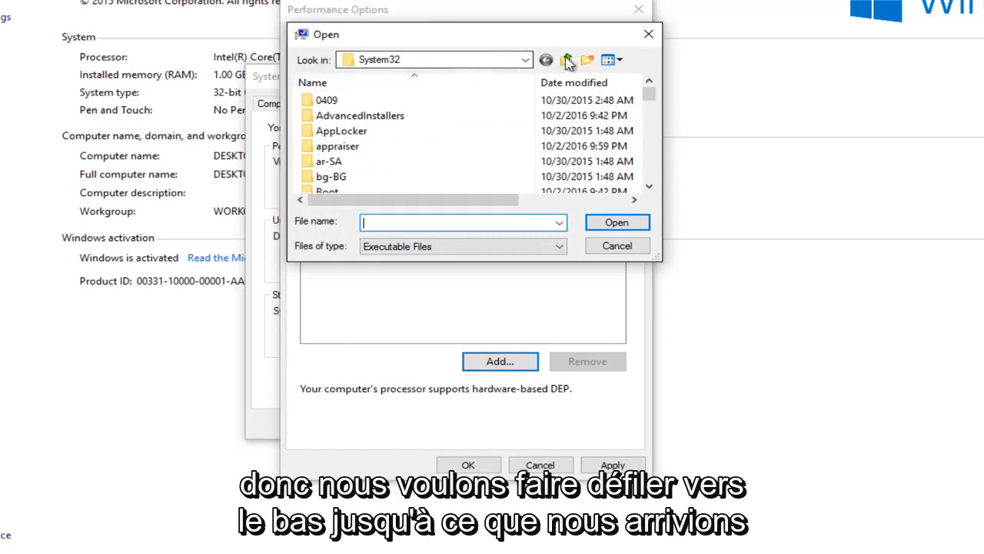
drag(647, 100, 648, 147)
scroll(523, 180, down, 4)
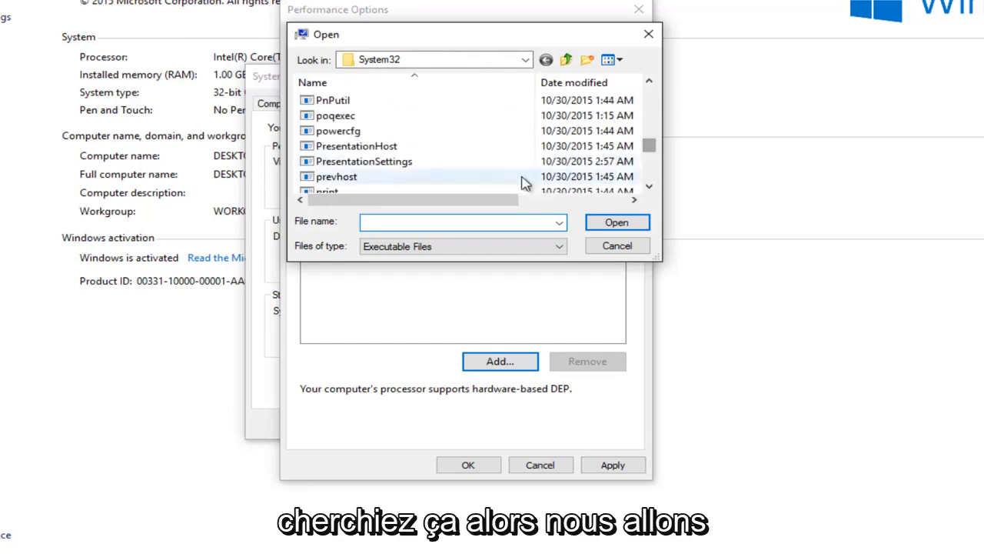
scroll(468, 179, down, 10)
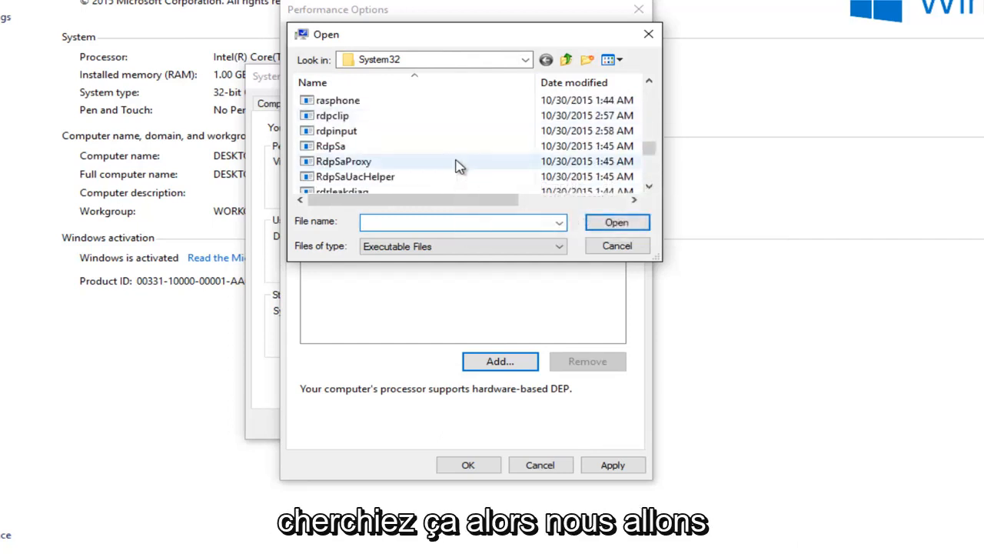
scroll(457, 165, down, 13)
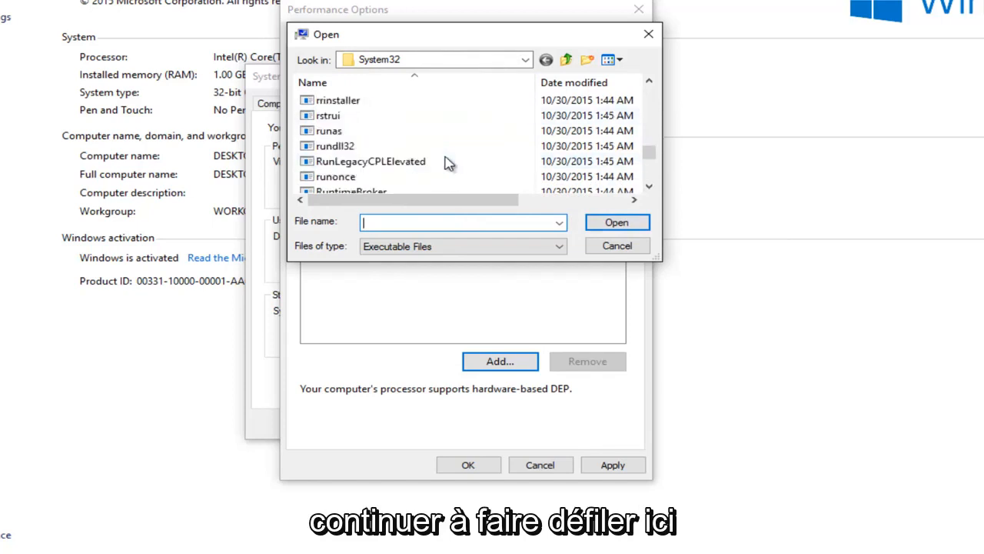
scroll(442, 159, down, 3)
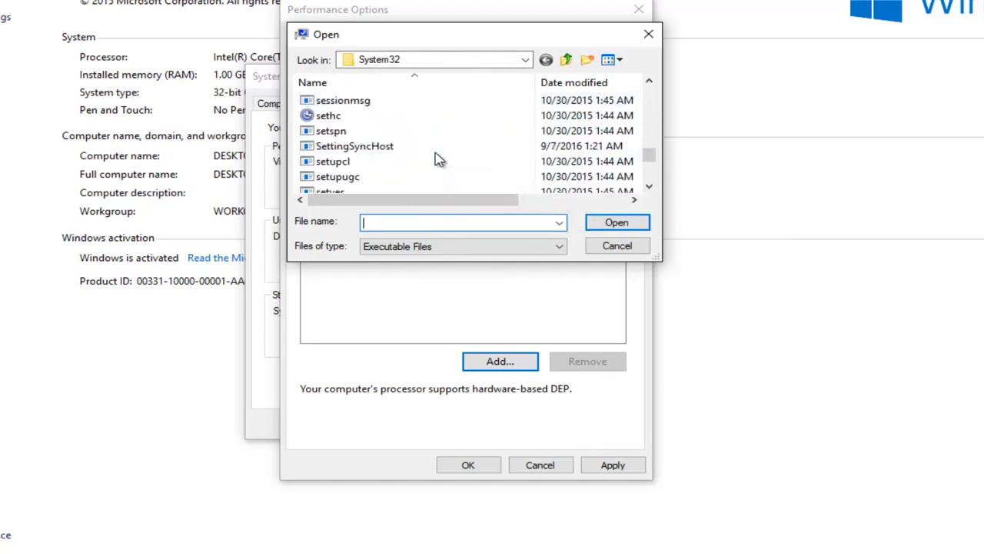
scroll(439, 159, down, 5)
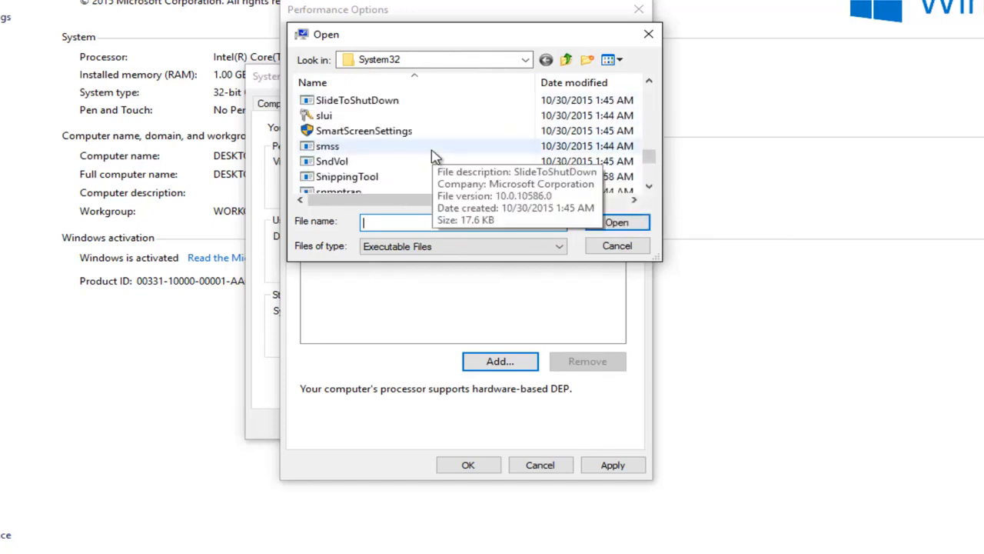
scroll(425, 155, down, 1)
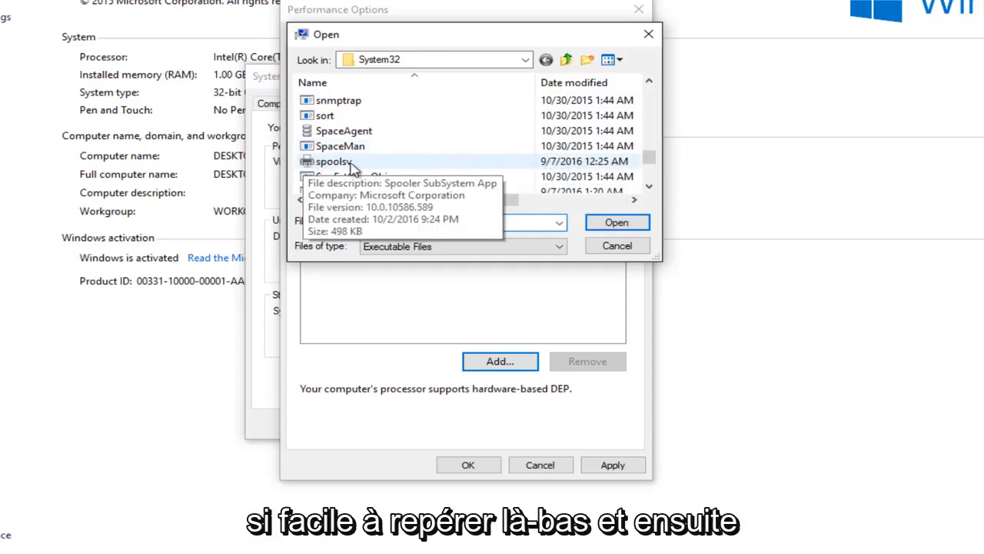
click(331, 166)
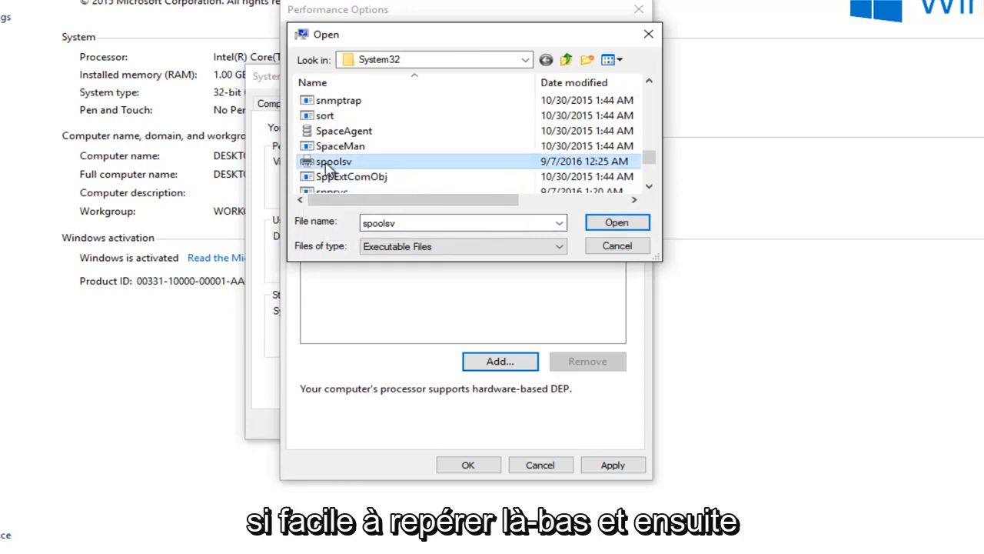
click(602, 223)
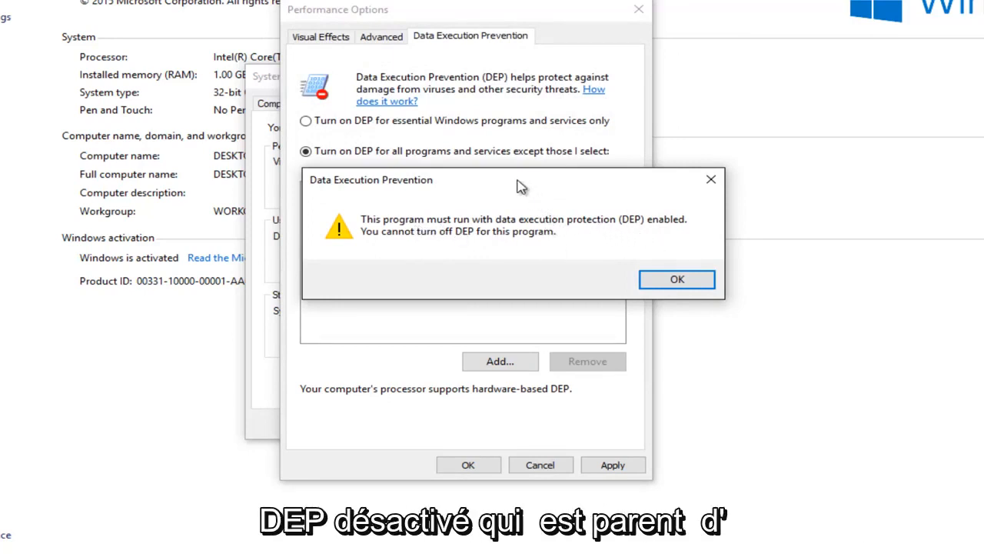
drag(508, 186, 479, 190)
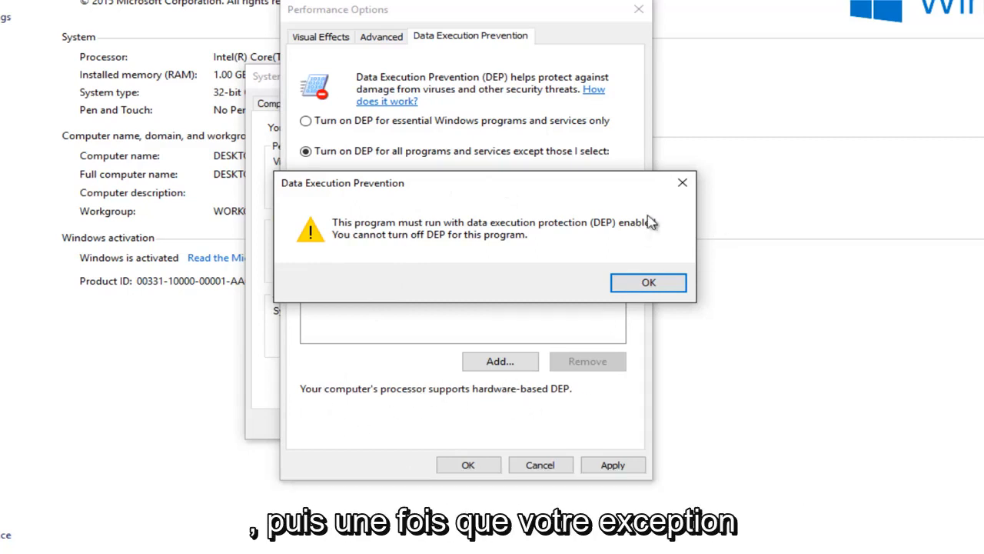
click(682, 183)
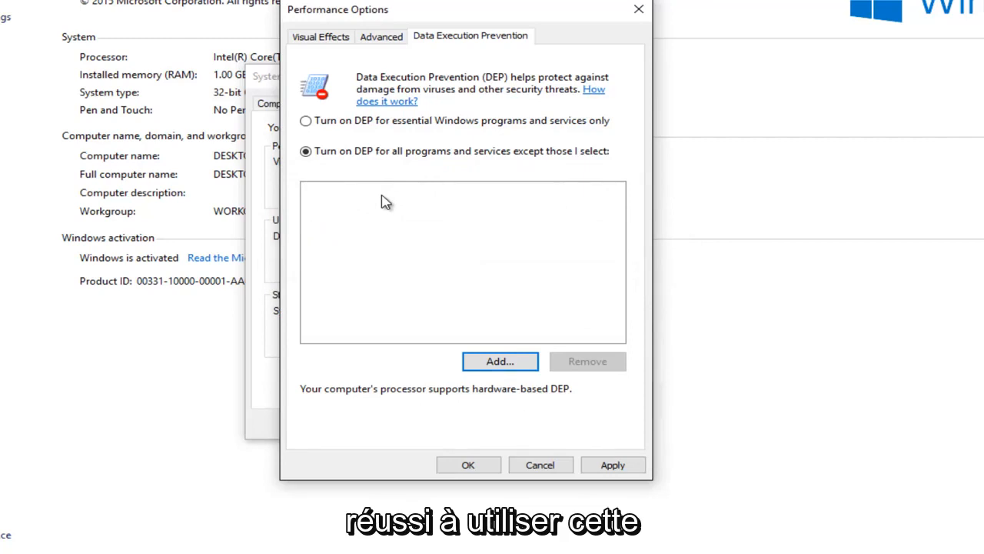
- Apply the Data Execution Prevention setting, acknowledge the restart notice and close the performance options
click(619, 465)
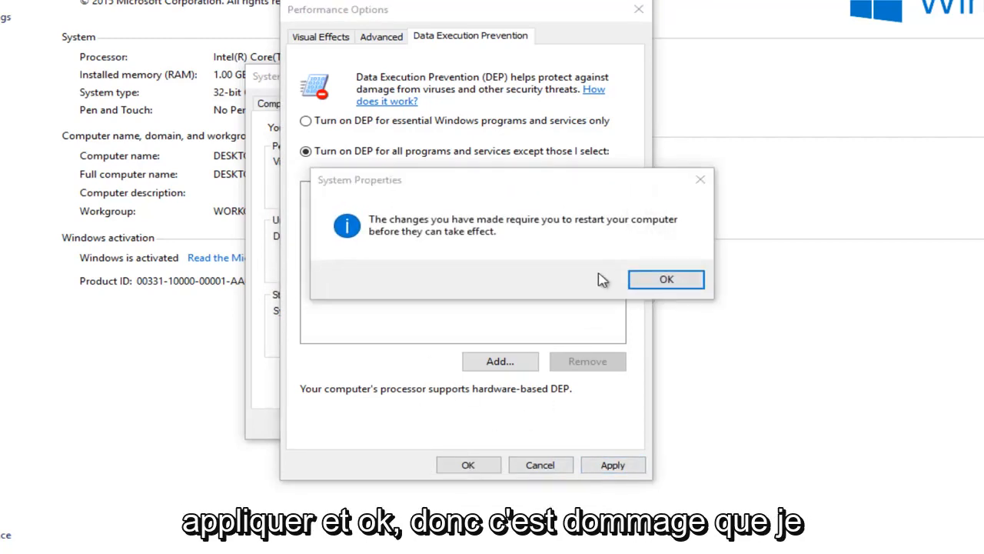
click(638, 279)
click(466, 465)
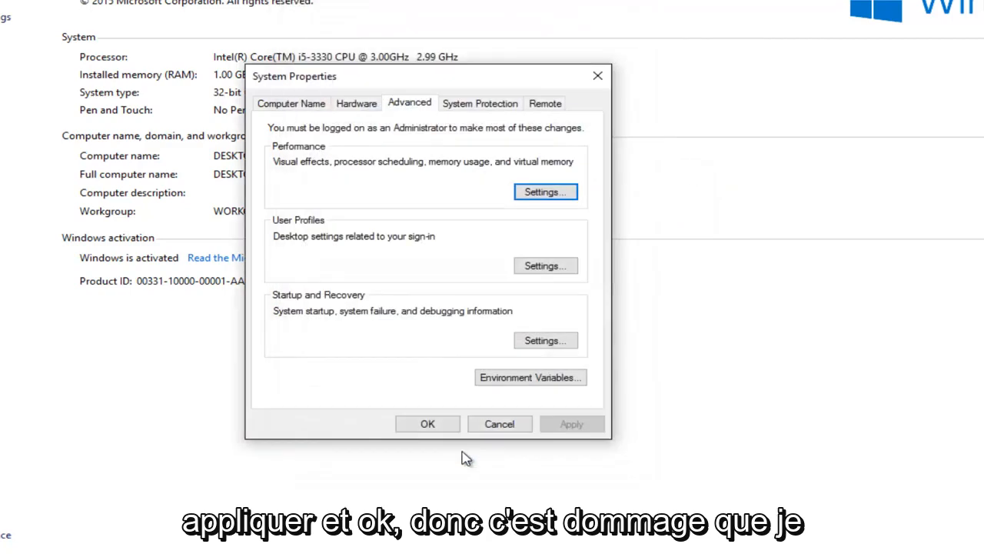
- Recheck the Data Execution Prevention setting in the performance options, then close the options and System Properties
click(545, 194)
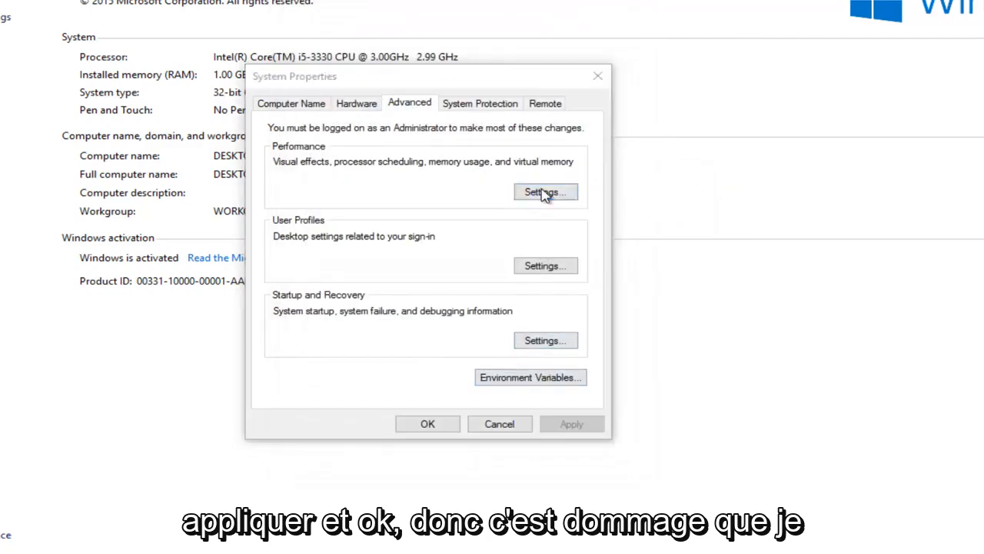
click(482, 108)
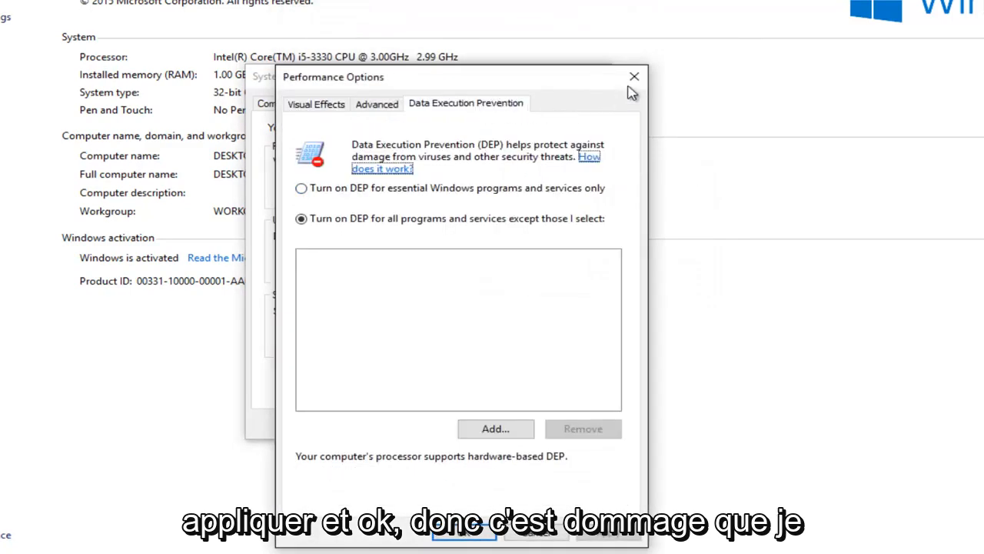
click(634, 76)
drag(482, 83, 471, 55)
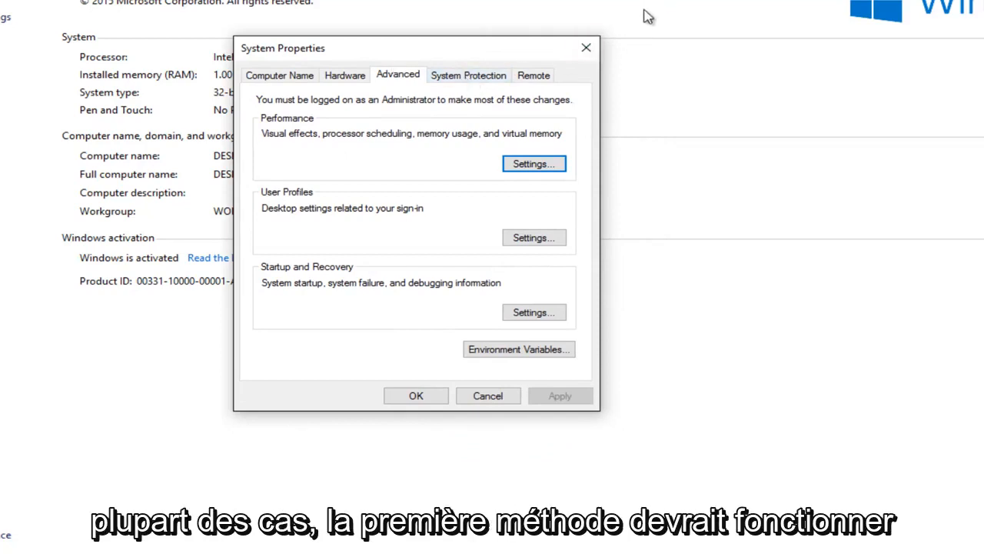
click(586, 48)
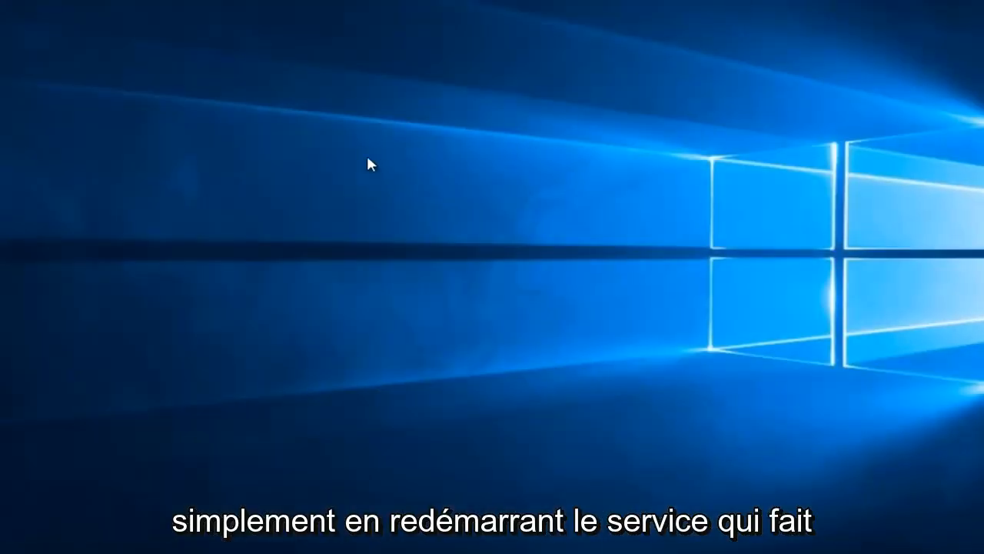